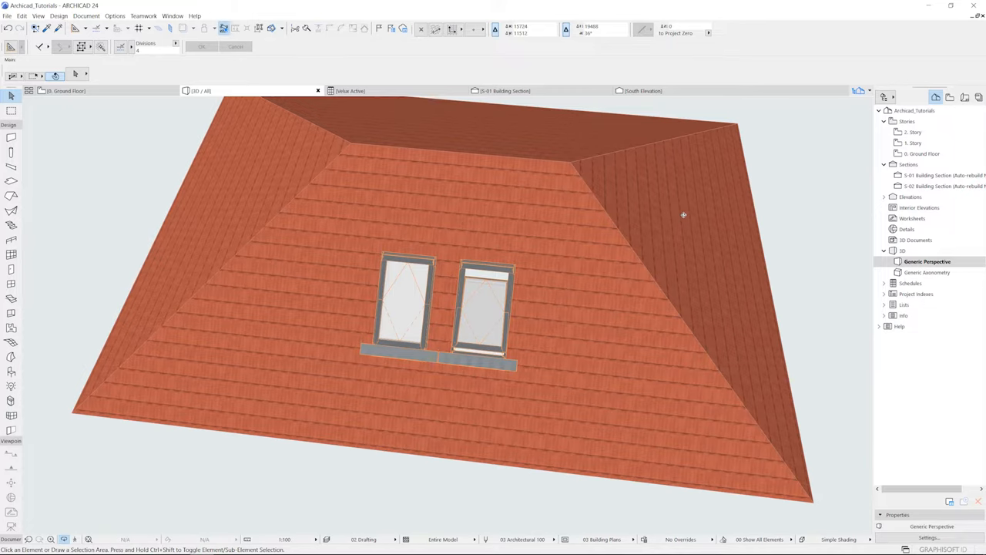
Orbit the 3D roof view to see the two VELUX skylights from another angle
mouse_move(684, 215)
middle_mouse_down("shift")
mouse_move(535, 164)
mouse_move(571, 128)
middle_mouse_up("shift")
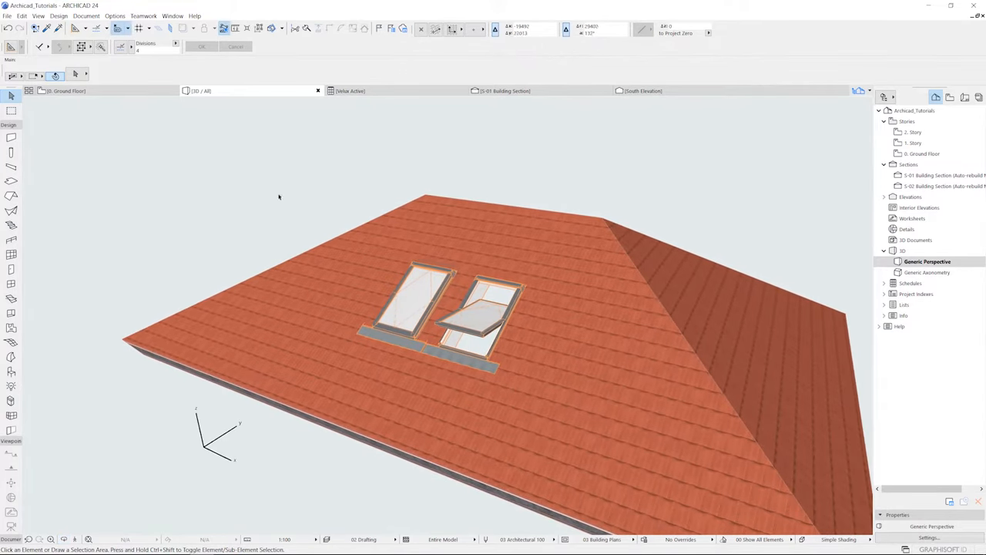
scroll(270, 229, "up", 3)
scroll(269, 230, "up", 2)
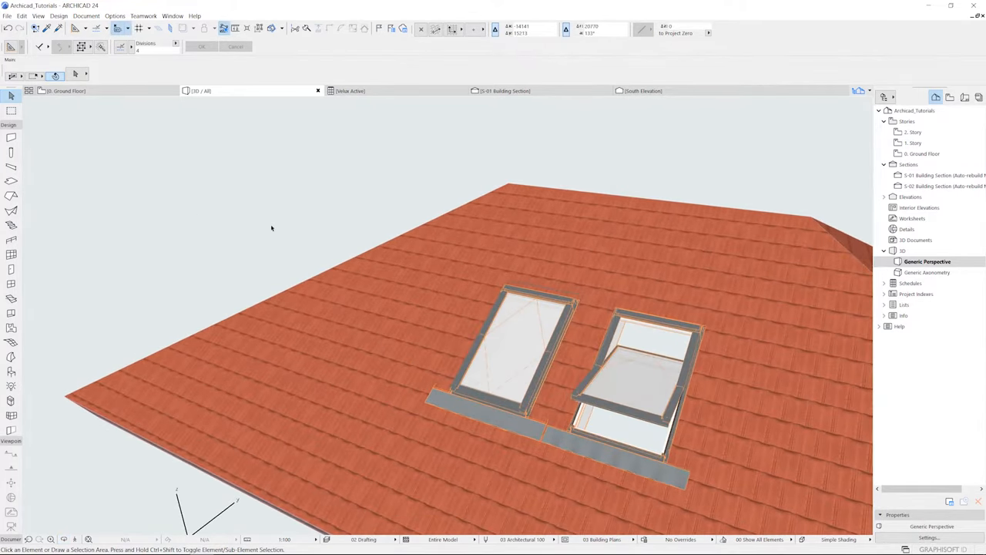
Select the left skylight, enter its Selection Settings and switch to the Flashing page
left_click(508, 349)
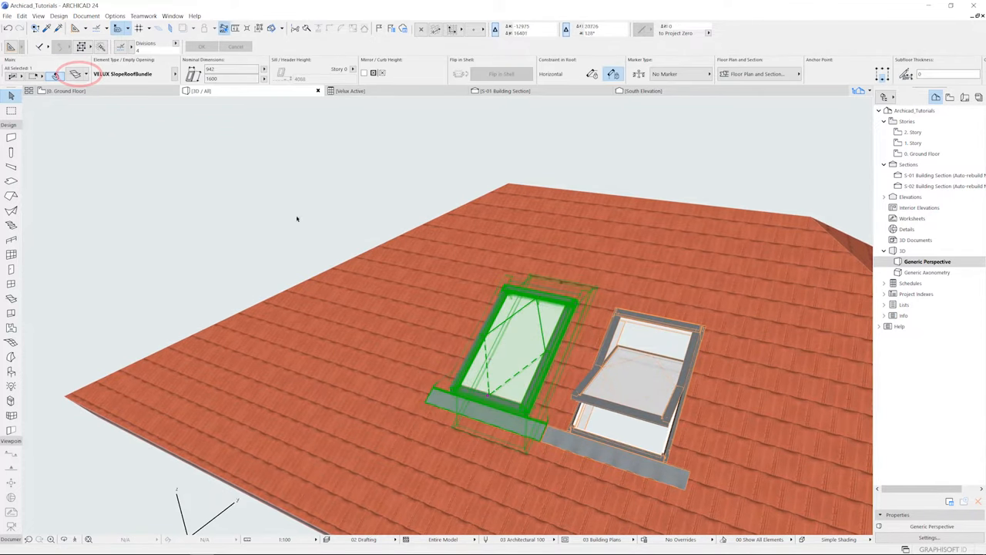
left_click(75, 74)
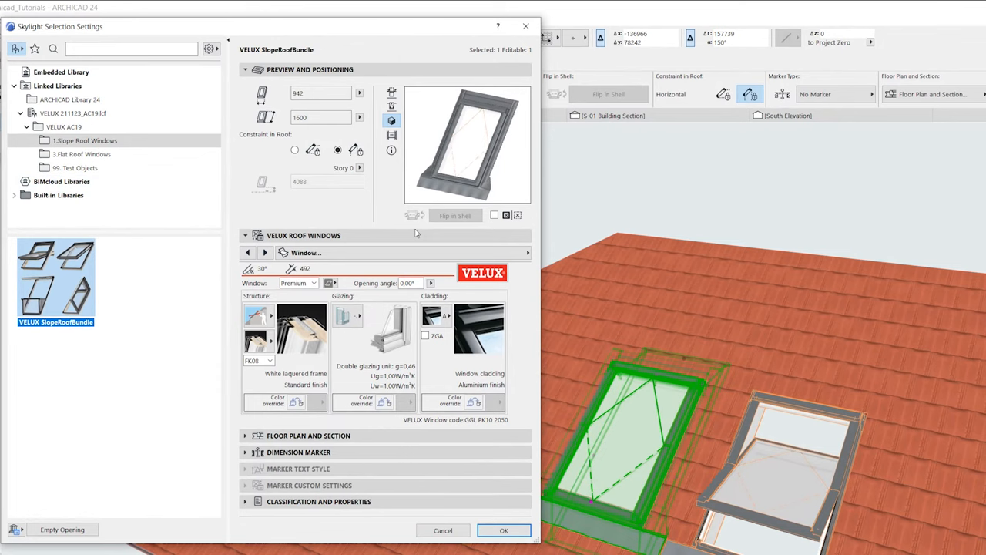
left_click(527, 253)
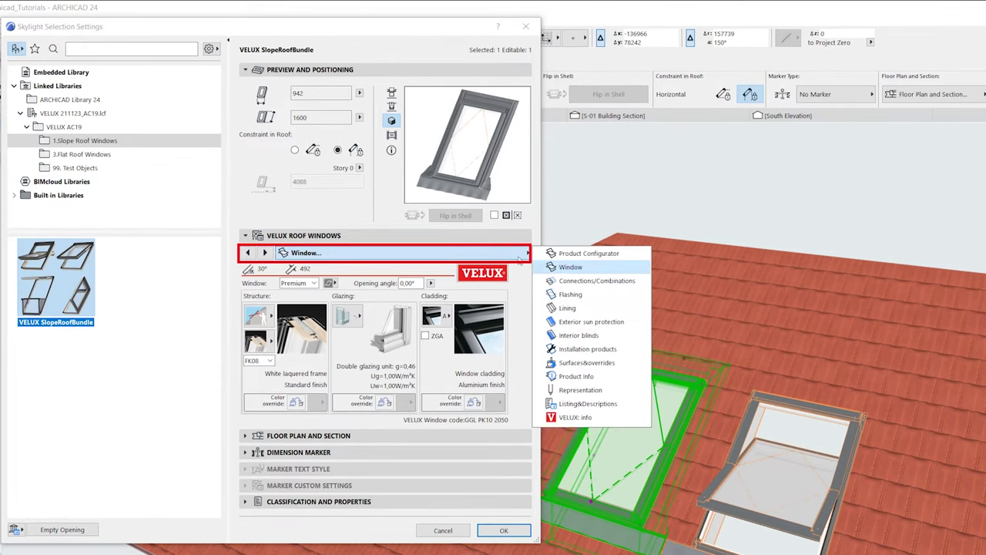
left_click(574, 295)
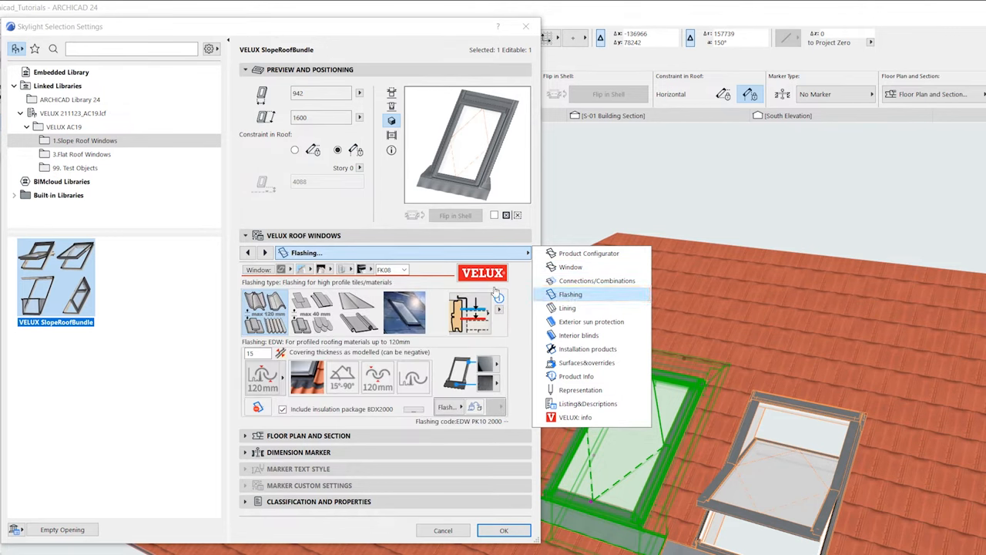
Keep window size FK08 and choose the flashing type for flat profile tiles
left_click(421, 276)
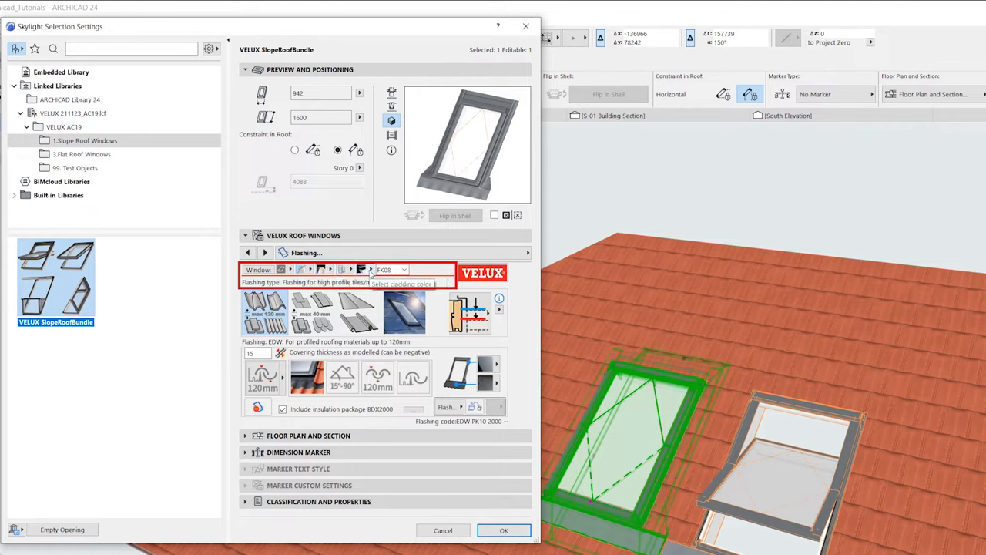
left_click(404, 270)
left_click(404, 270)
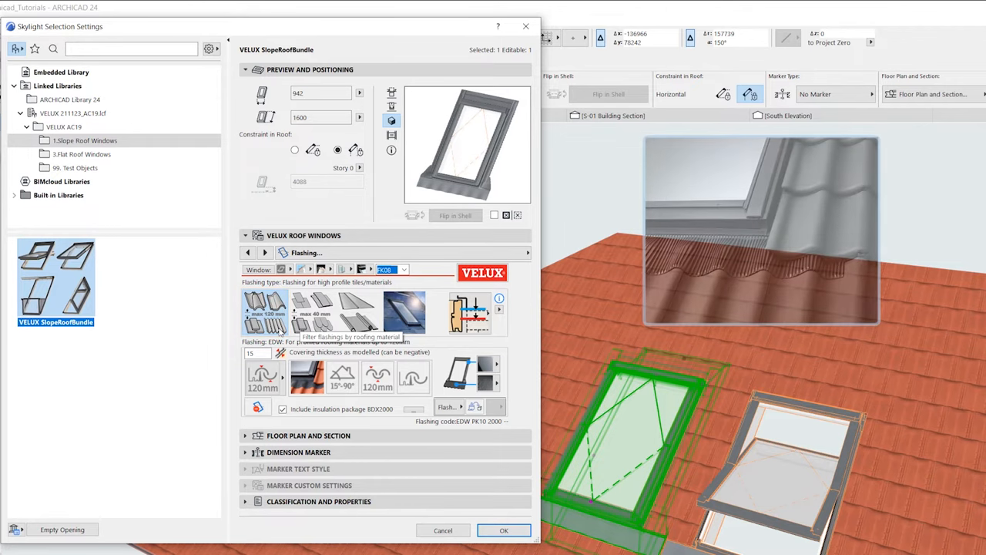
left_click(313, 313)
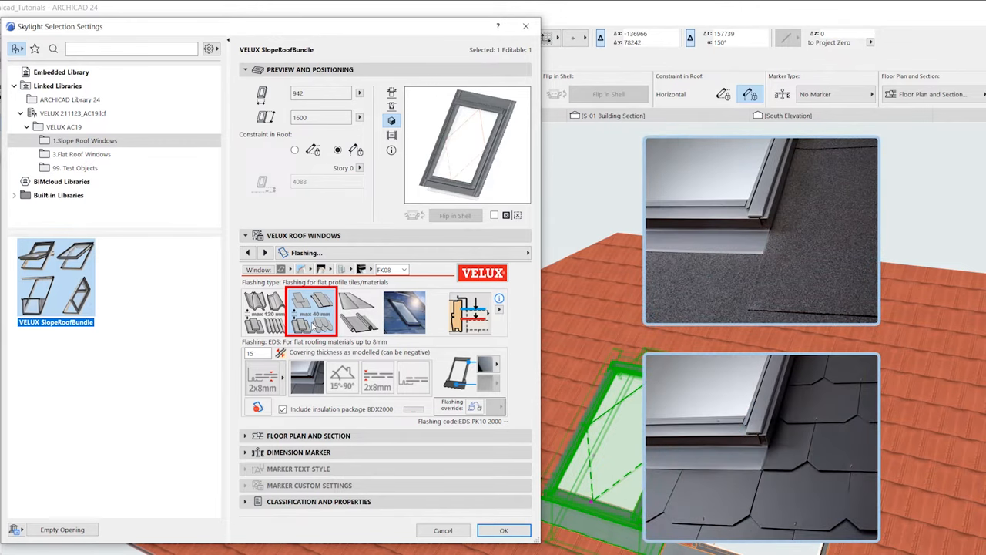
Preview metal standing seam and PV flashings, then return to the high profile tiles type
left_click(356, 312)
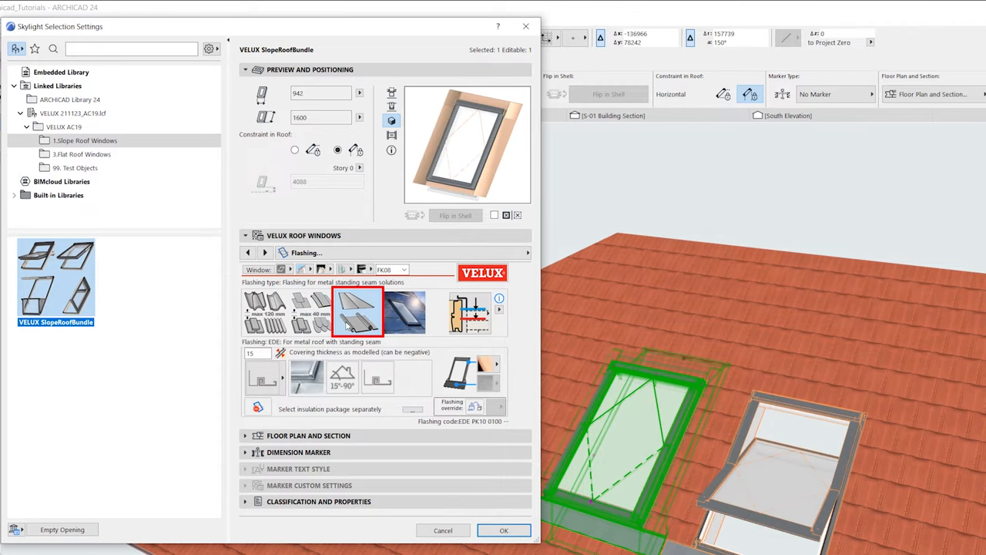
left_click(404, 312)
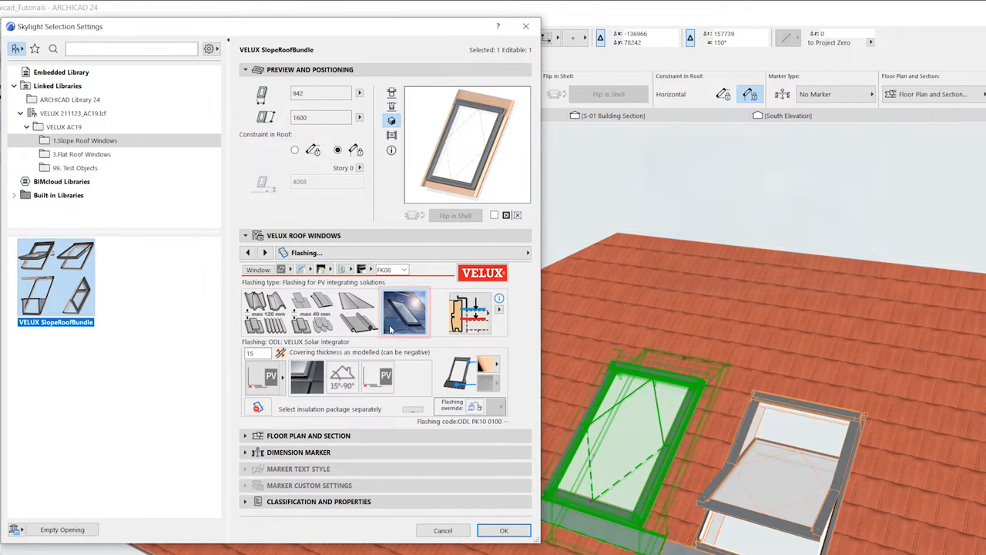
left_click(265, 311)
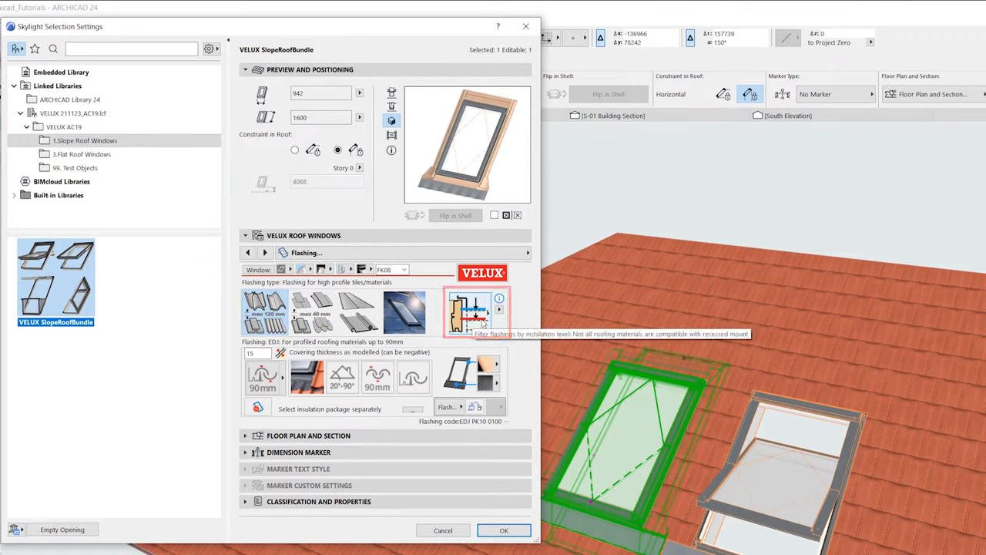
Filter flashings to Red level - standard and confirm the skylight settings
left_click(484, 320)
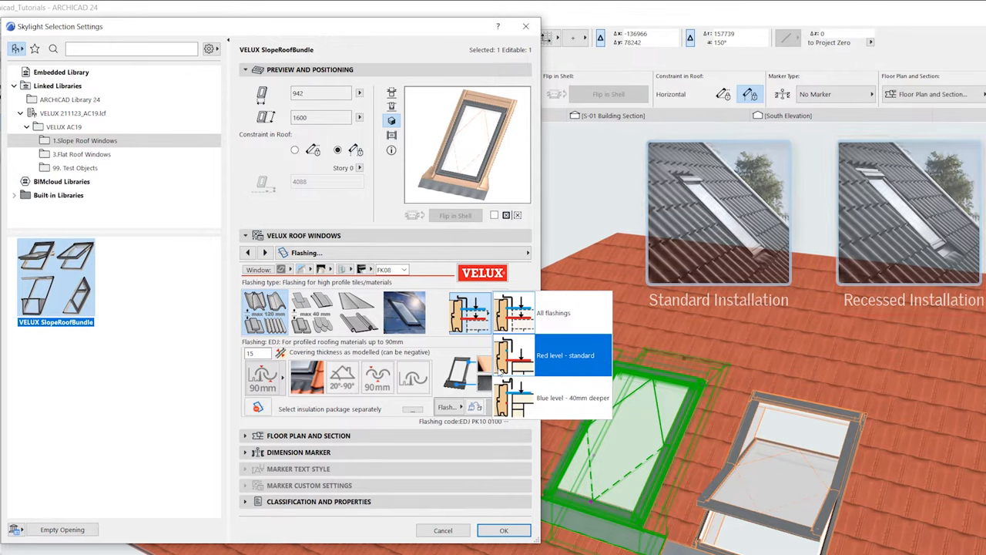
left_click(565, 355)
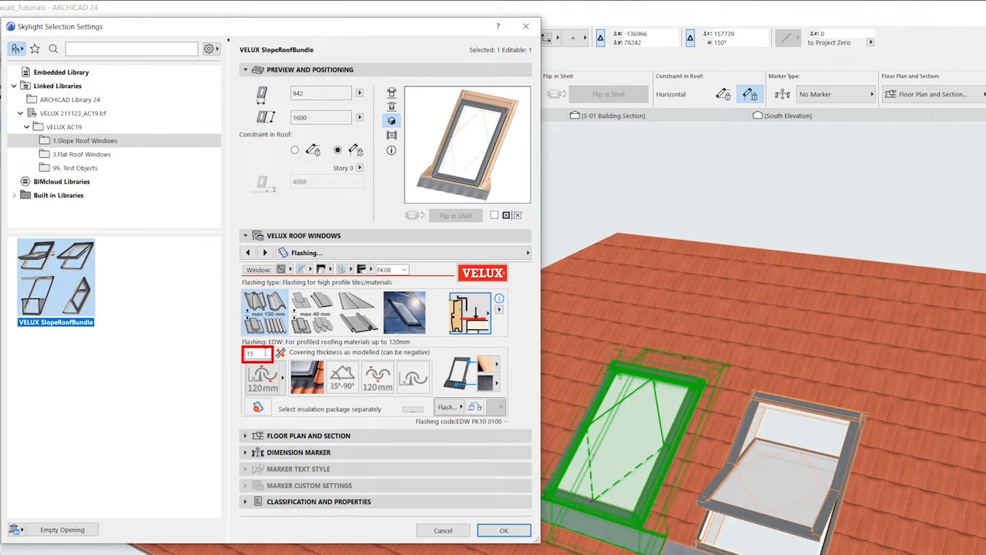
left_click(502, 530)
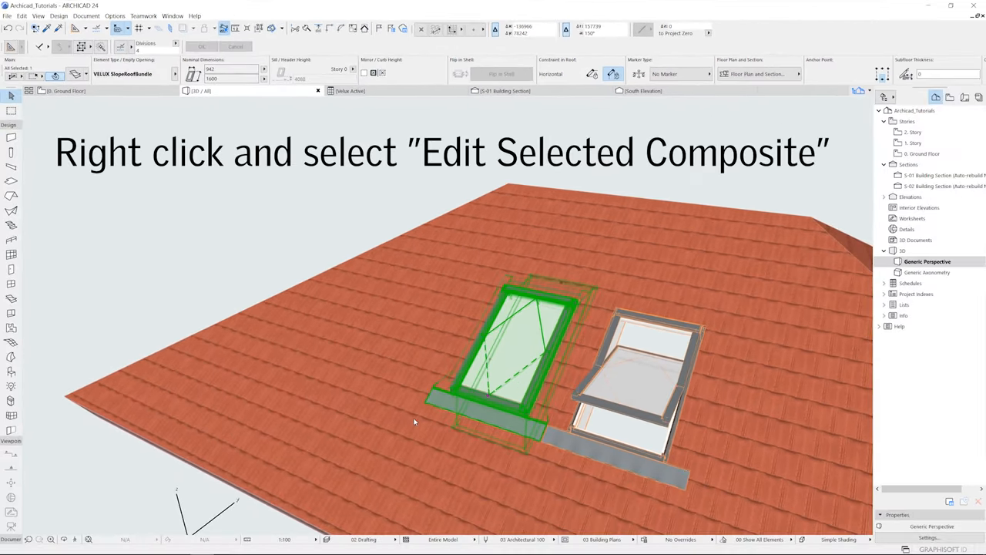
Switch to the S-01 Building Section and reopen the skylight's settings from the section cut
left_click(505, 91)
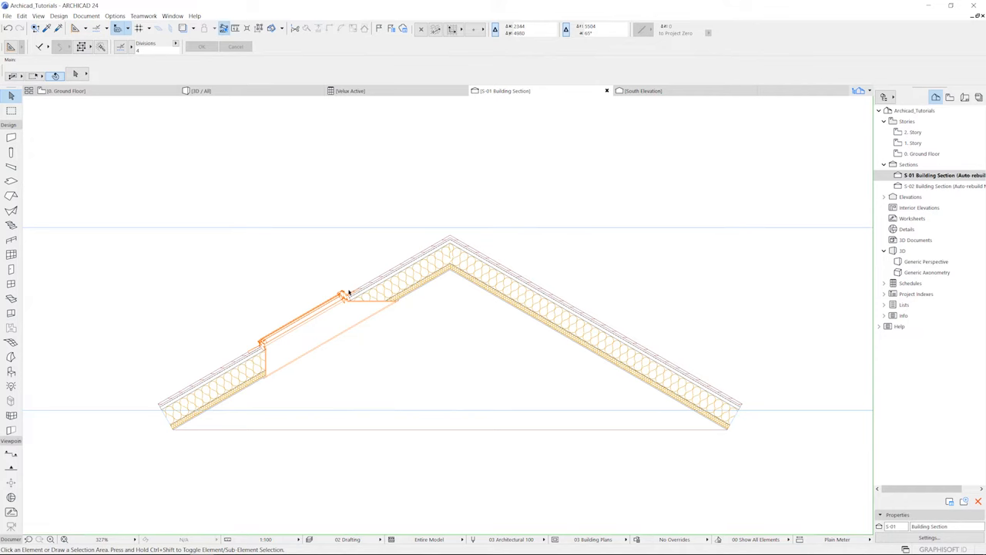
scroll(339, 302, "up", 3)
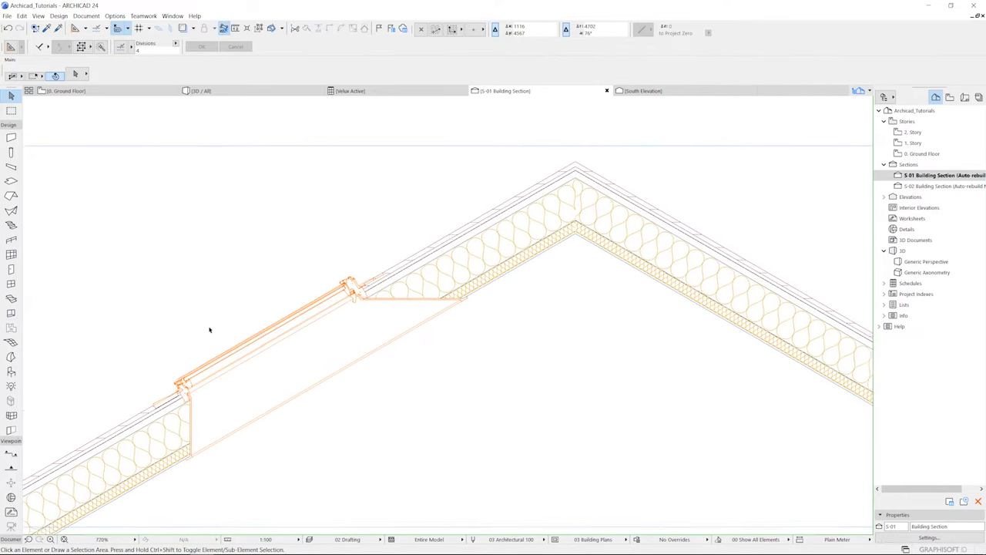
scroll(331, 307, "up", 3)
scroll(198, 518, "up", 3)
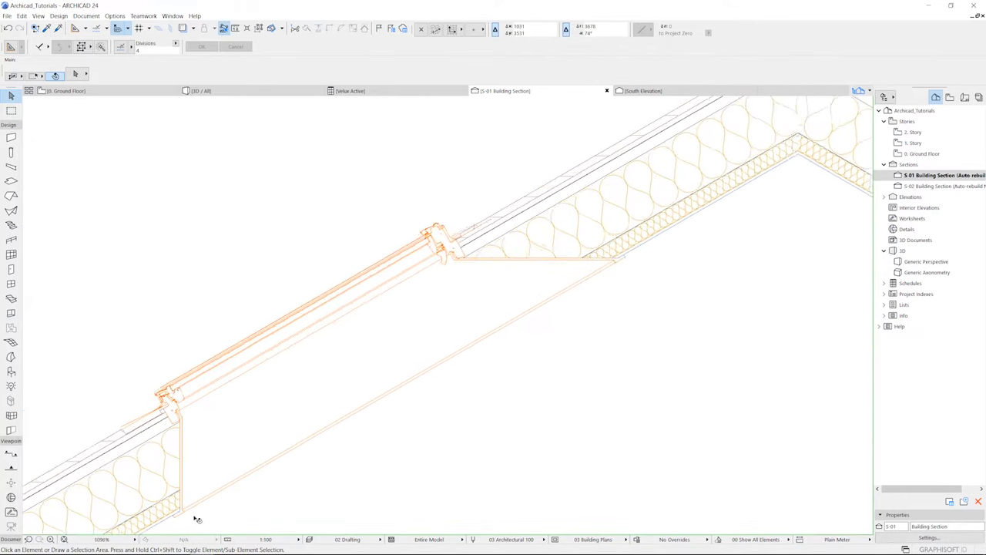
scroll(199, 517, "up", 3)
scroll(206, 493, "up", 2)
scroll(207, 493, "down", 3)
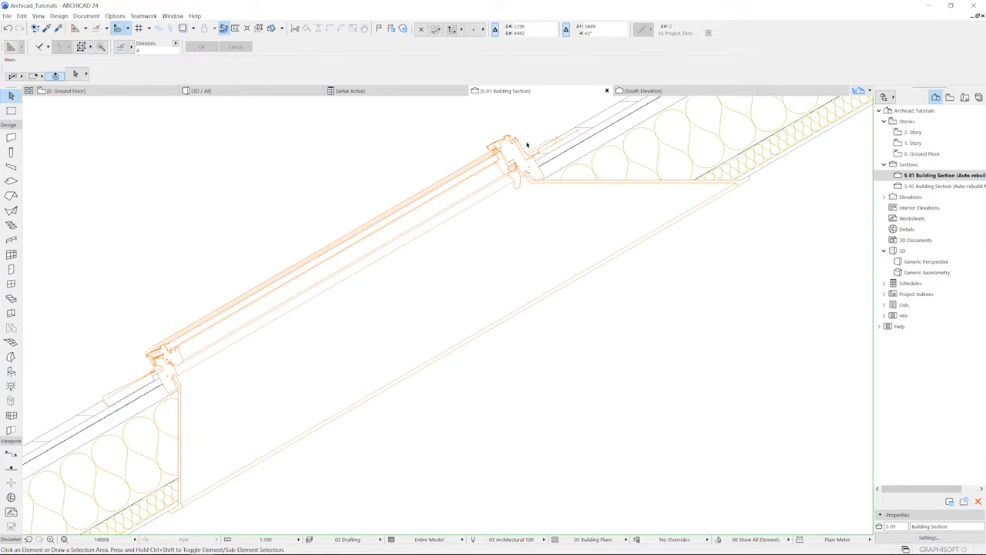
scroll(524, 137, "up", 2)
scroll(524, 135, "up", 2)
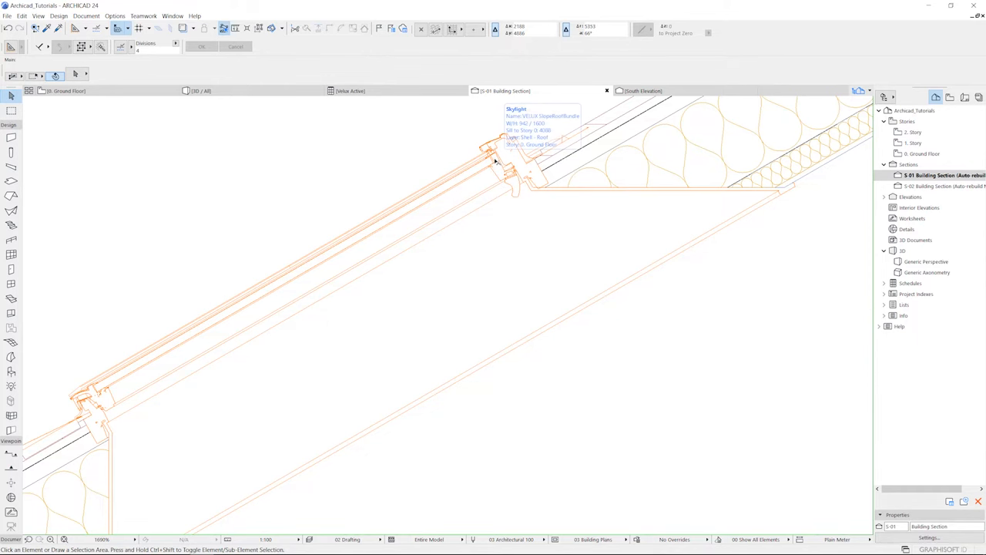
left_click(497, 164)
double_click(497, 146)
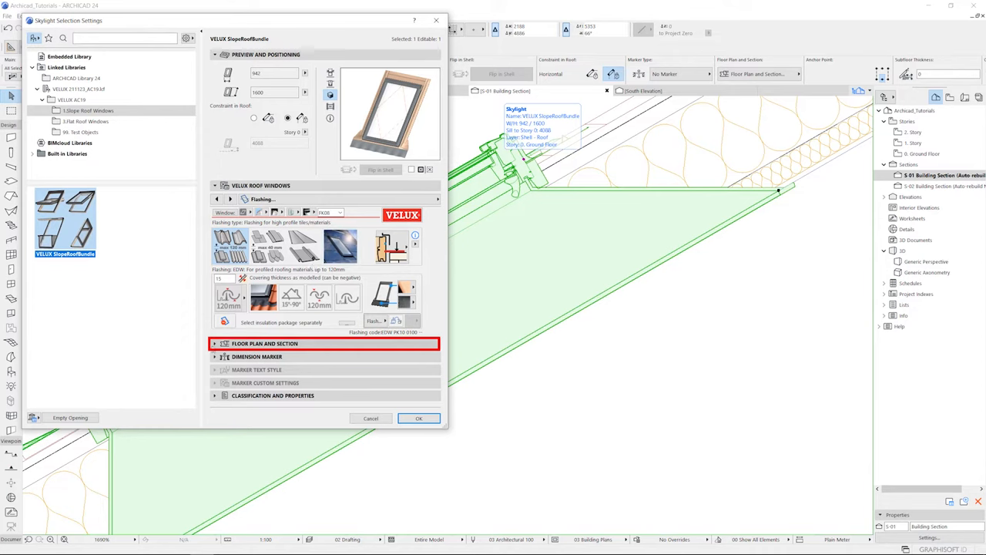
Turn off the override of the skylight's cut attributes, apply it and clear the selection
left_click(265, 342)
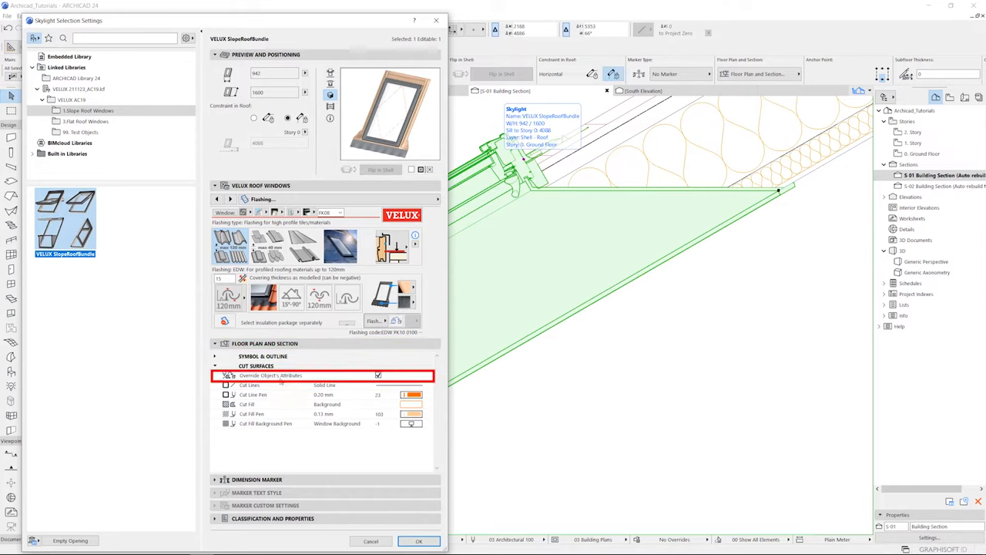
left_click(281, 378)
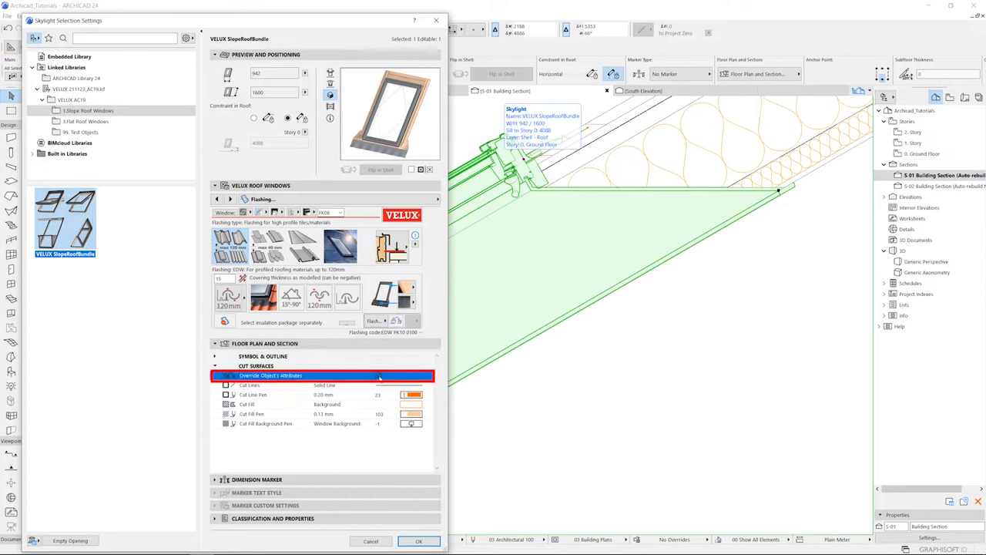
left_click(418, 540)
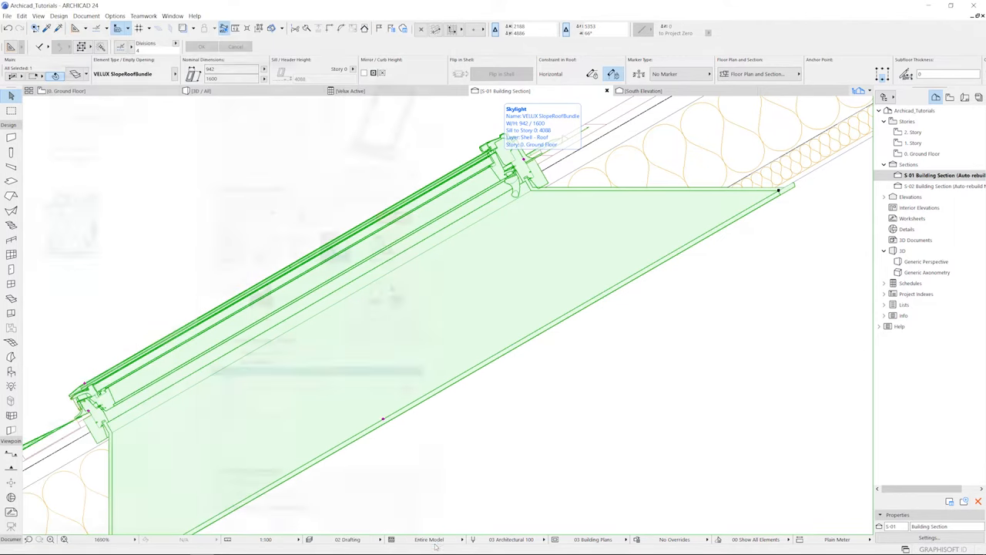
left_click(498, 427)
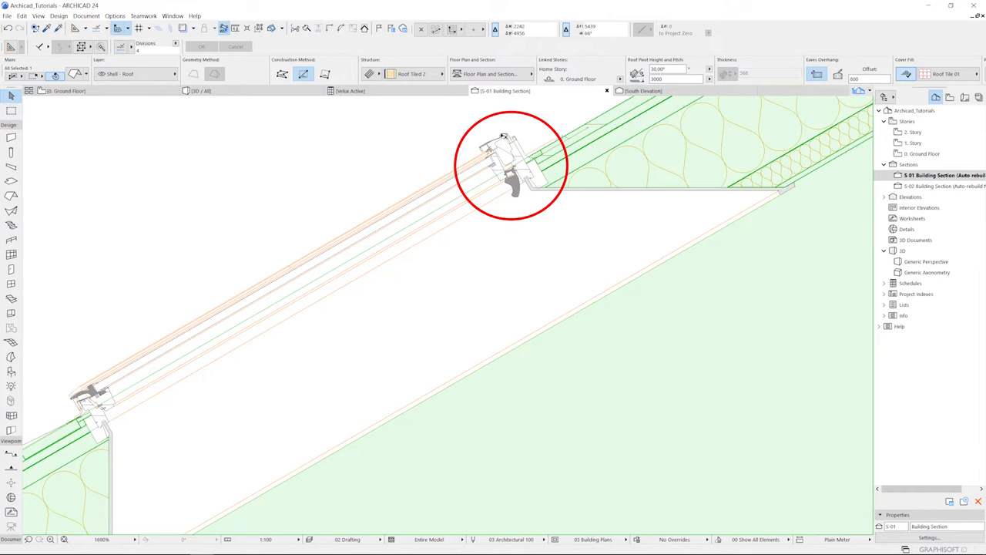
key("Escape")
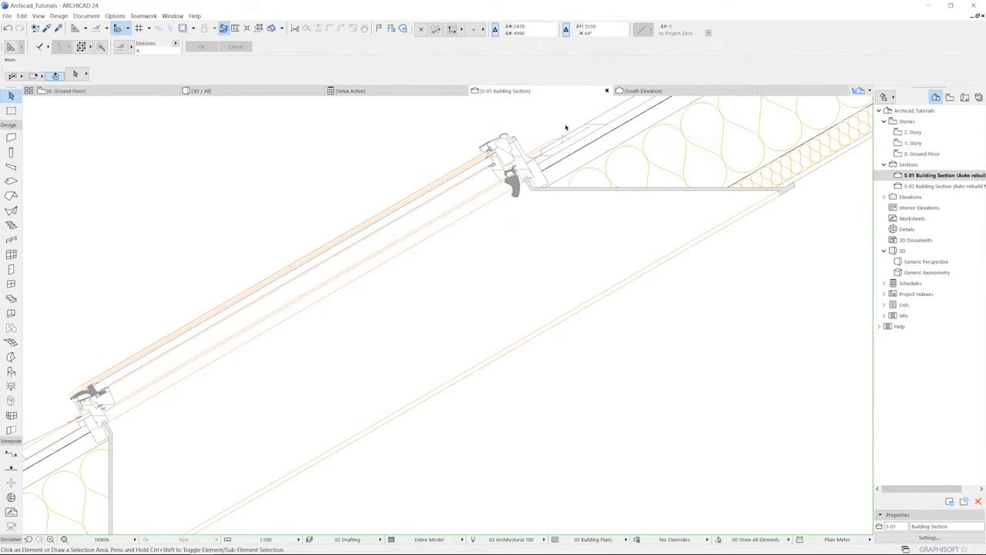
scroll(560, 121, "up", 2)
scroll(560, 121, "up", 2)
scroll(561, 131, "up", 1)
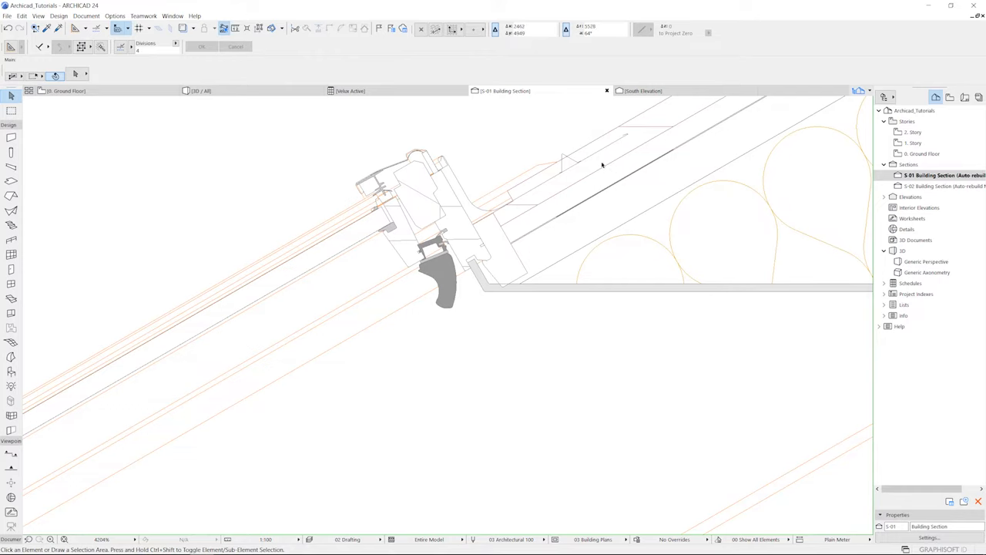
Measure the roof covering depth at the skylight head, then reopen the skylight's settings with Ctrl+T
left_click(235, 28)
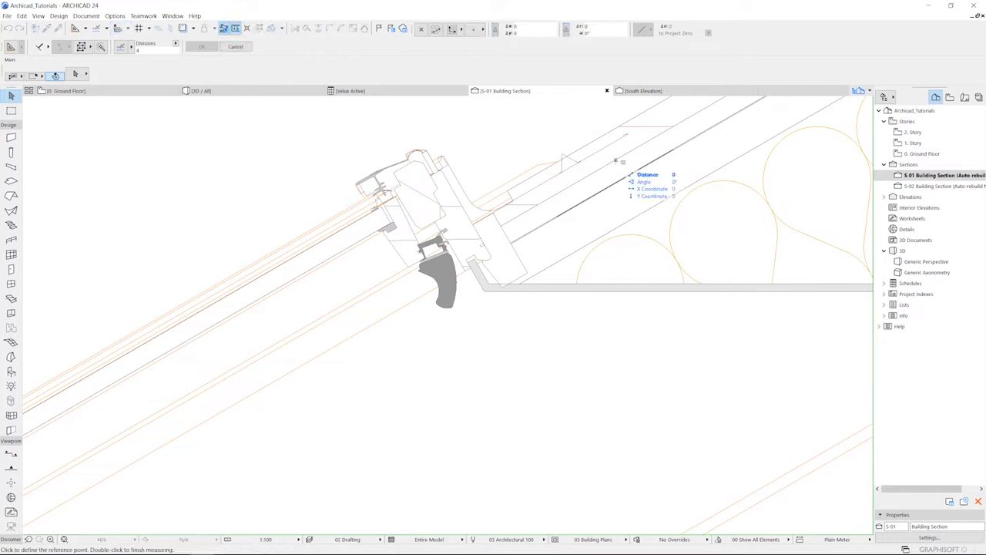
left_click(602, 136)
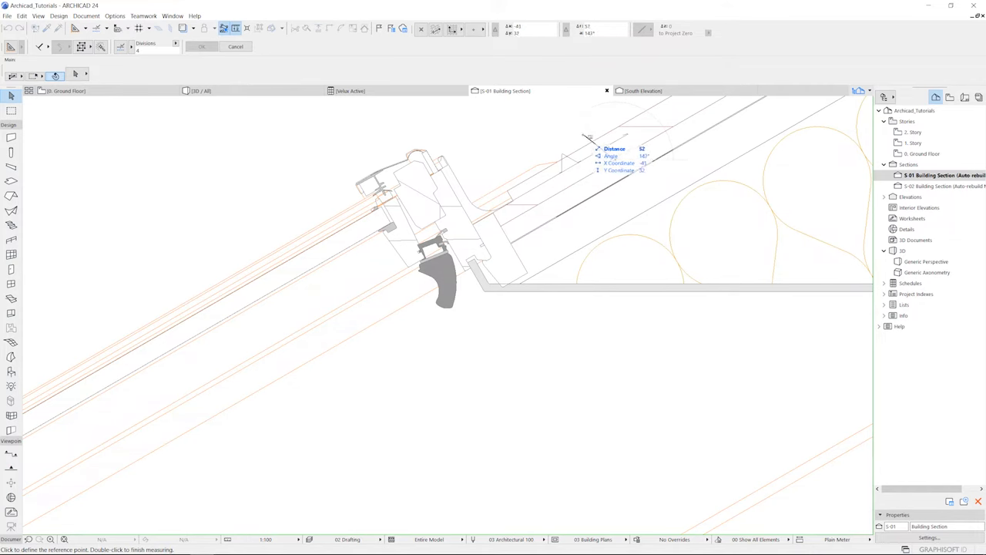
key("Escape")
left_click(425, 207)
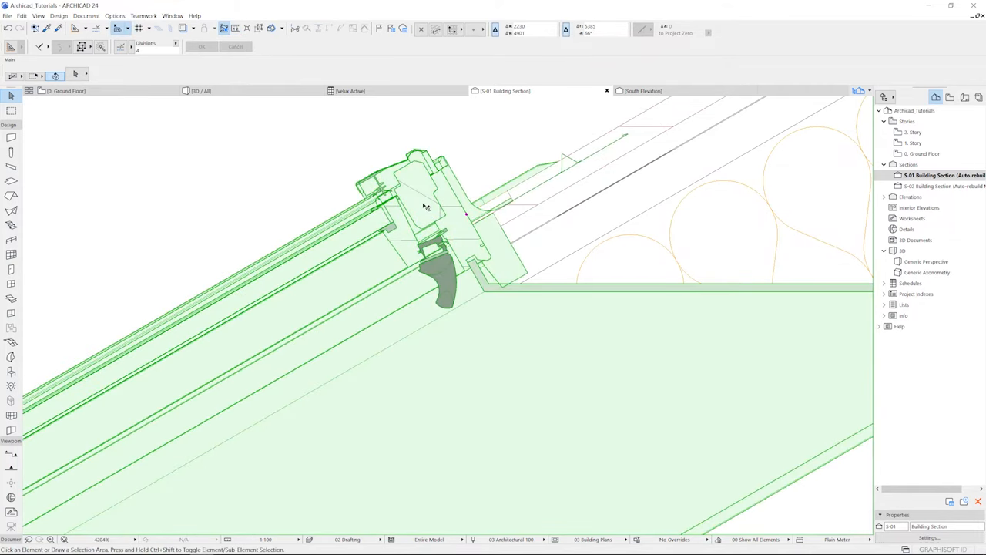
key("ctrl+t")
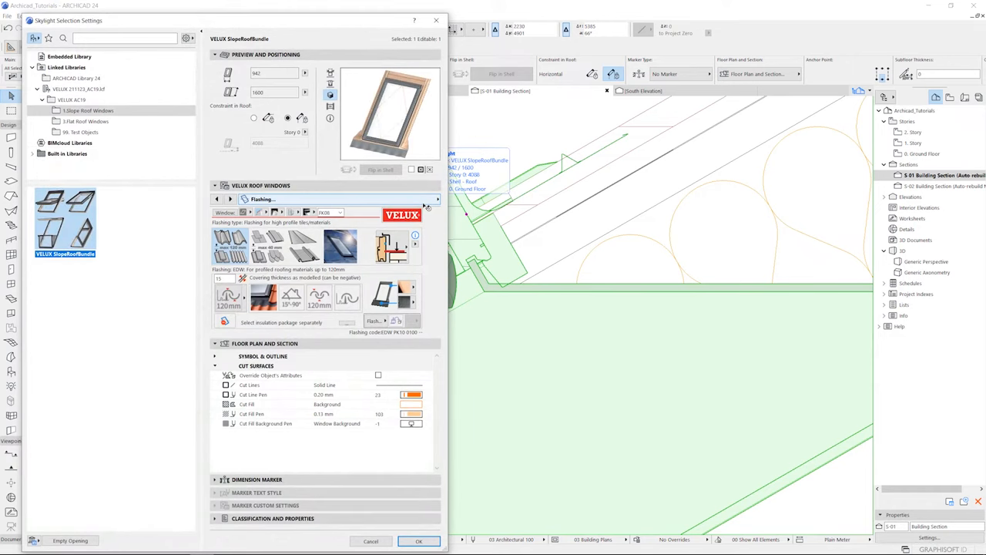
Change the flashing covering thickness from 15 to 35, confirm and deselect the skylight
left_click(215, 343)
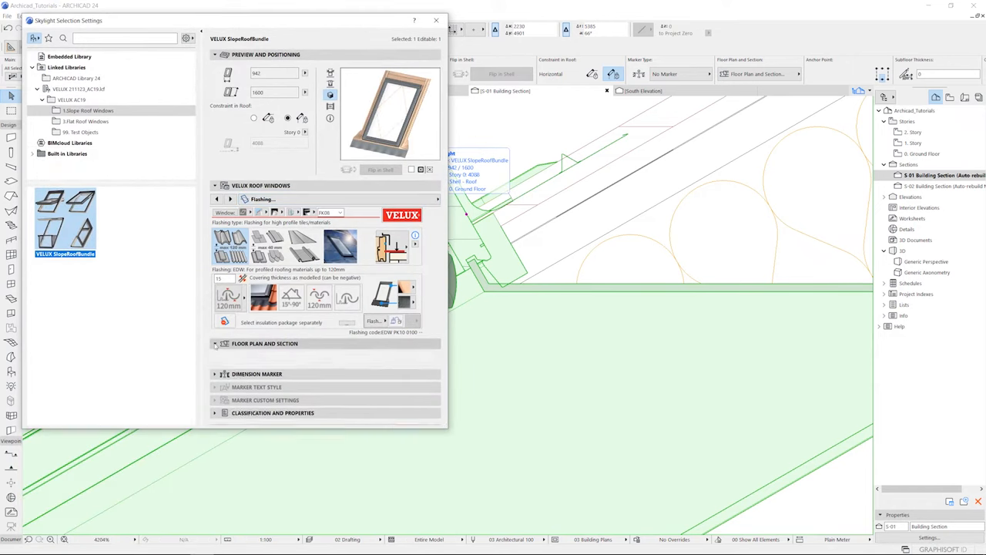
left_click(219, 278)
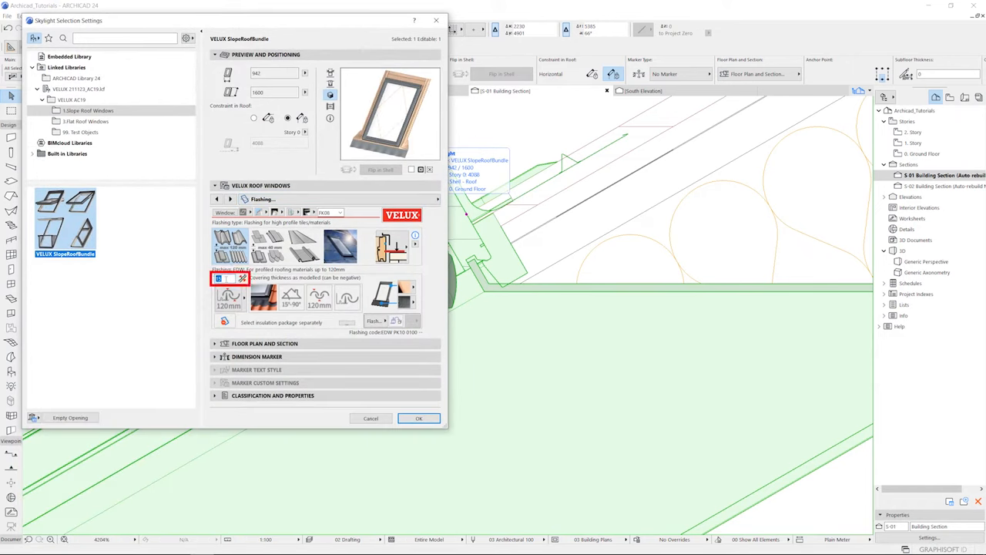
type("3")
key("Return")
left_click(419, 418)
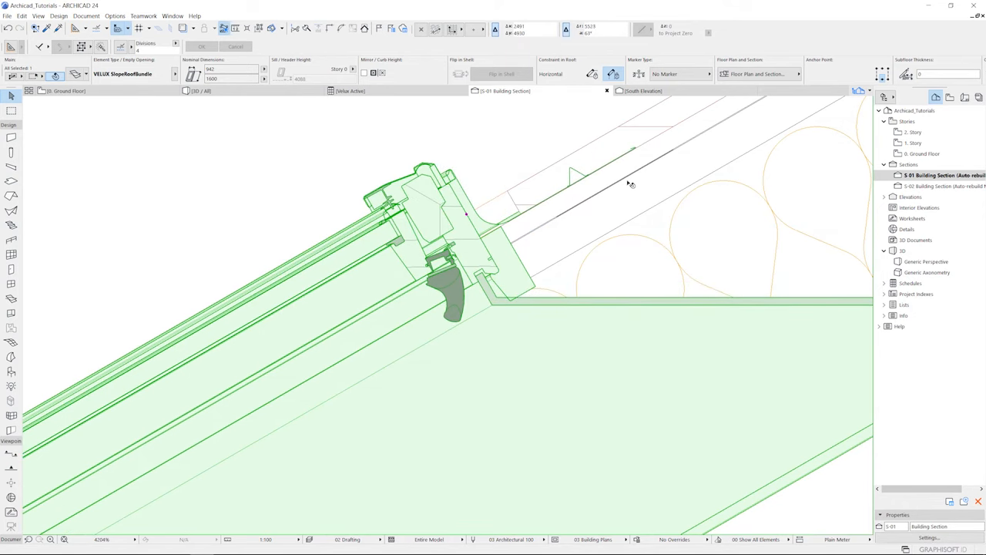
scroll(630, 184, "down", 3)
scroll(631, 183, "down", 2)
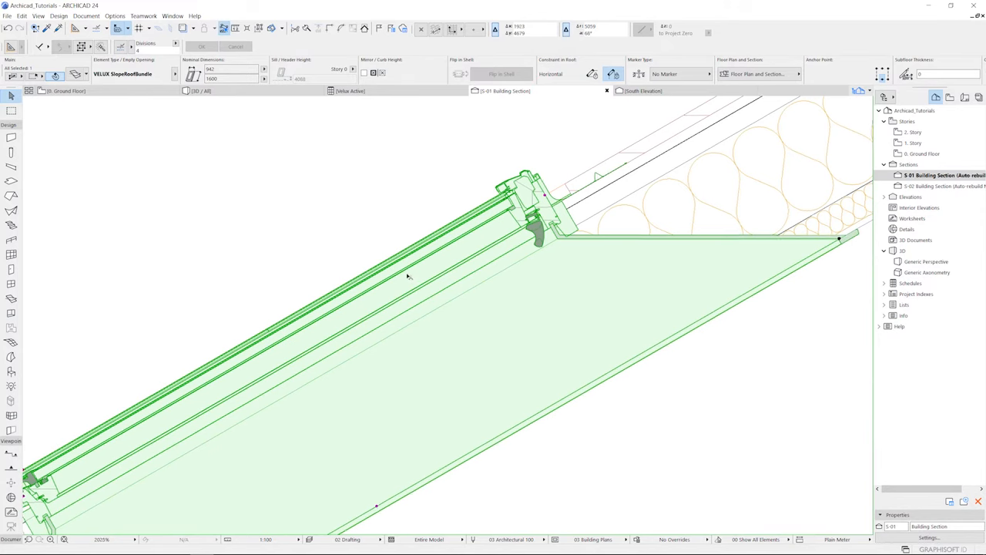
scroll(409, 275, "down", 3)
scroll(308, 273, "down", 2)
scroll(305, 269, "down", 2)
scroll(297, 267, "down", 1)
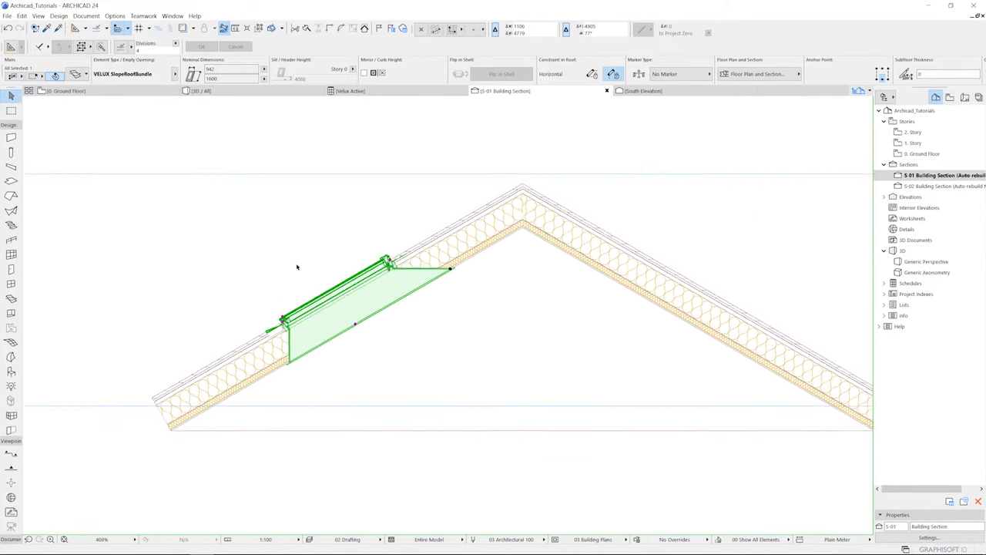
scroll(297, 267, "down", 1)
left_click(297, 267)
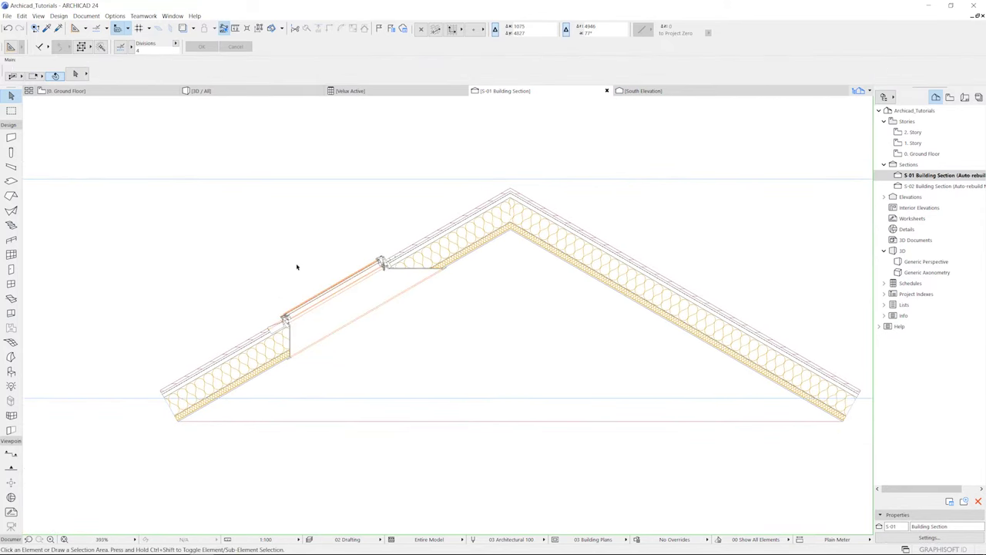
Reopen the skylight settings from 3D and browse the flat profile tile flashing variants
left_click(255, 91)
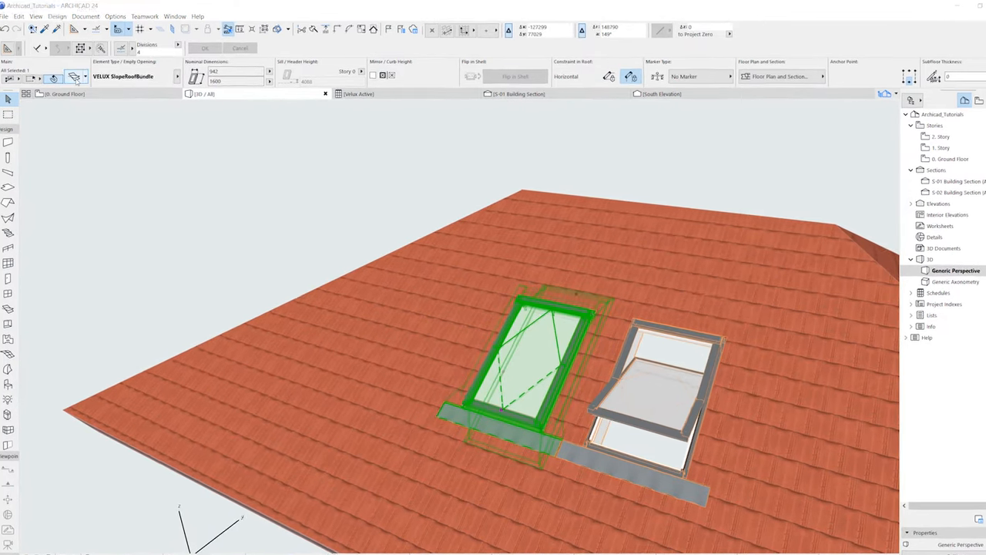
left_click(77, 74)
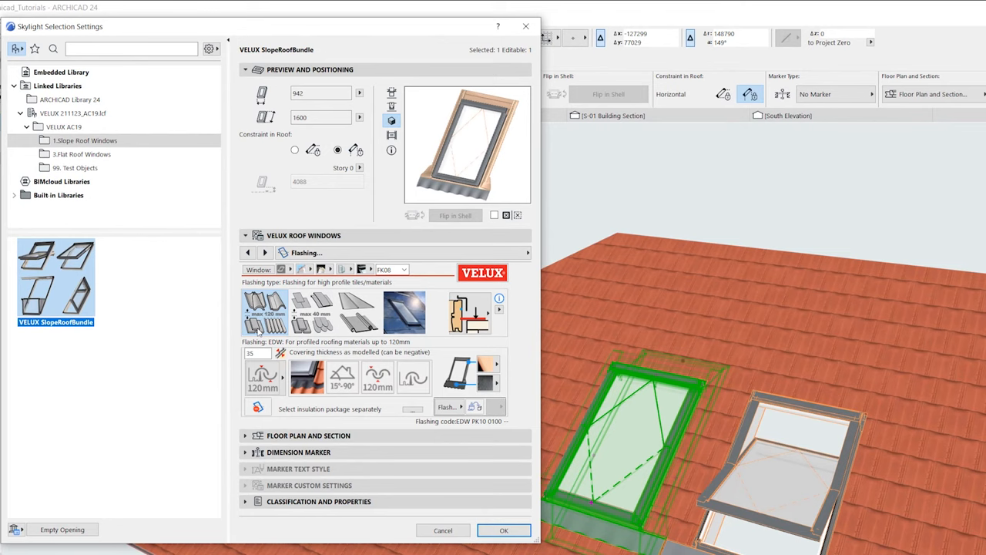
left_click(280, 380)
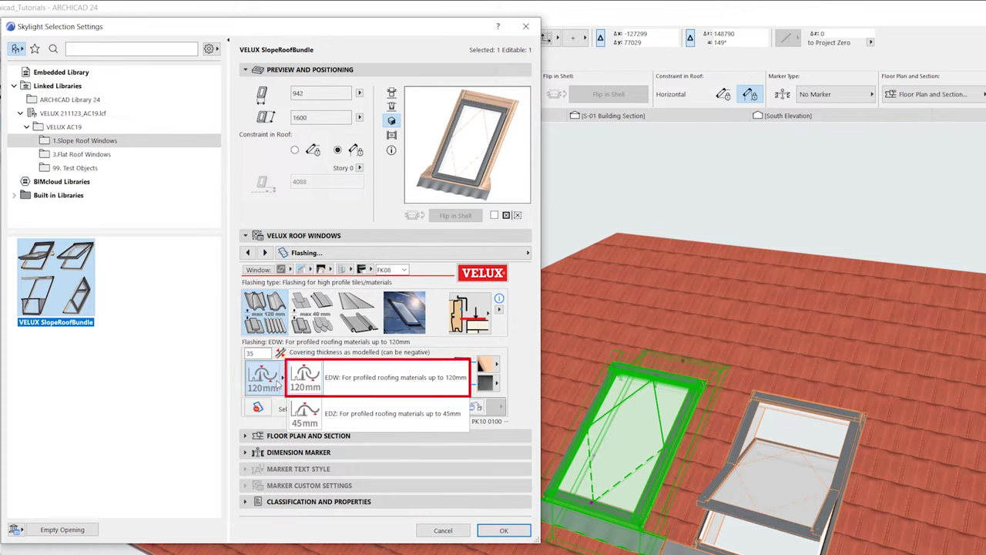
left_click(277, 384)
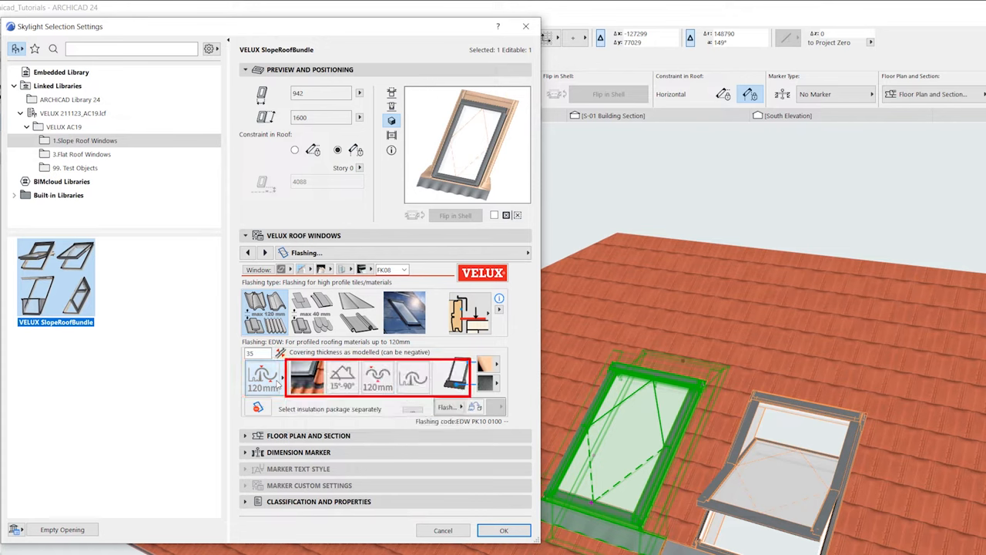
left_click(313, 312)
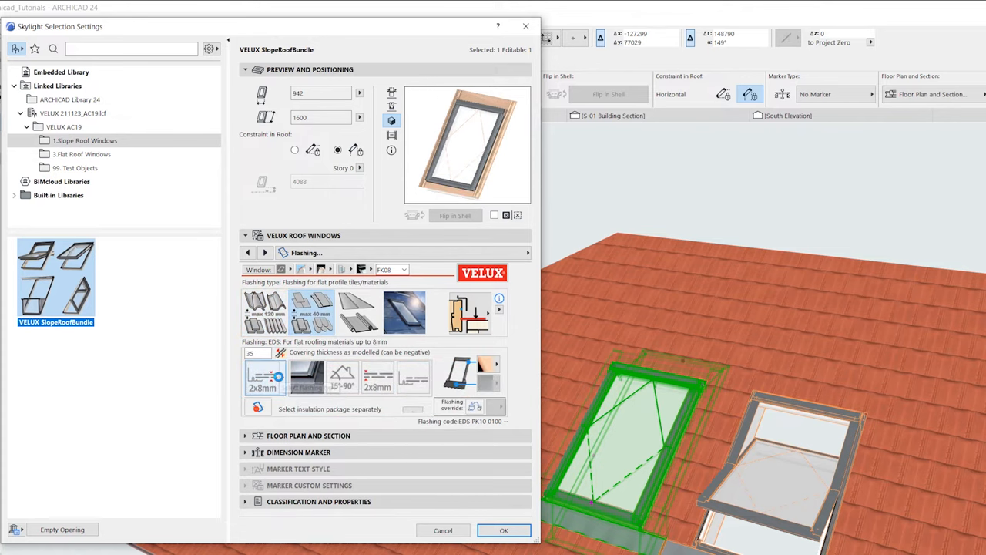
left_click(282, 373)
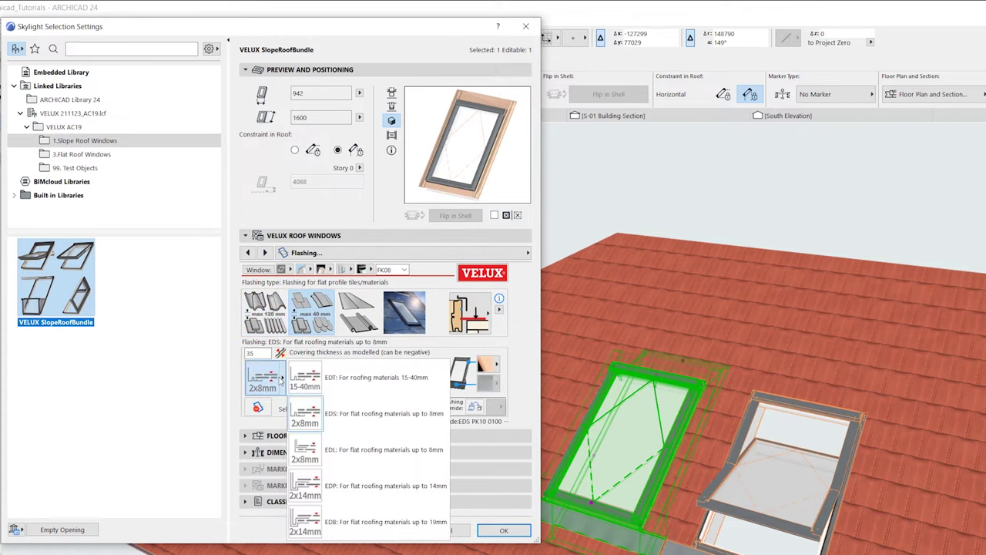
left_click(305, 453)
Set EDW flashing for high profile tiles up to 120mm, Aluminium Dark Grey cladding and Red terracotta flashing
left_click(265, 312)
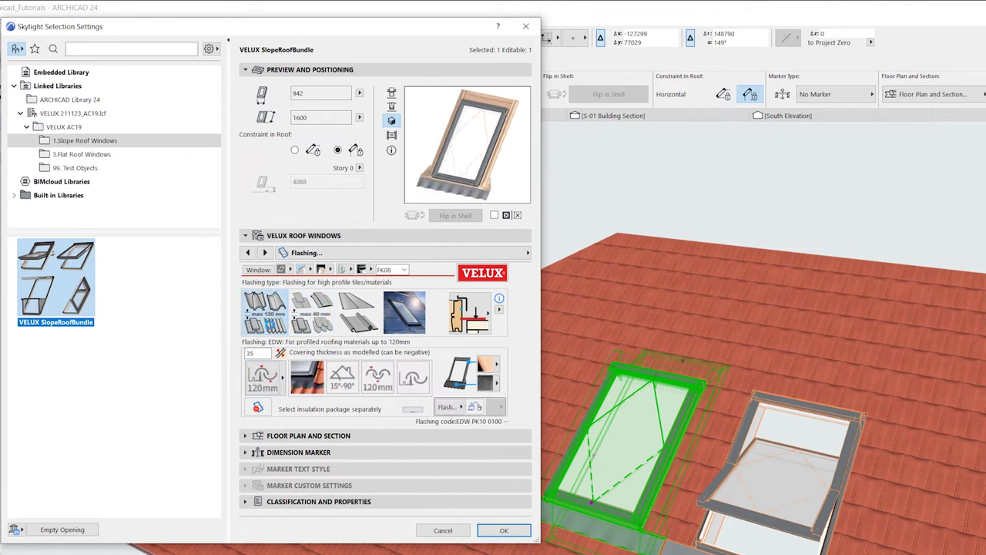
left_click(278, 376)
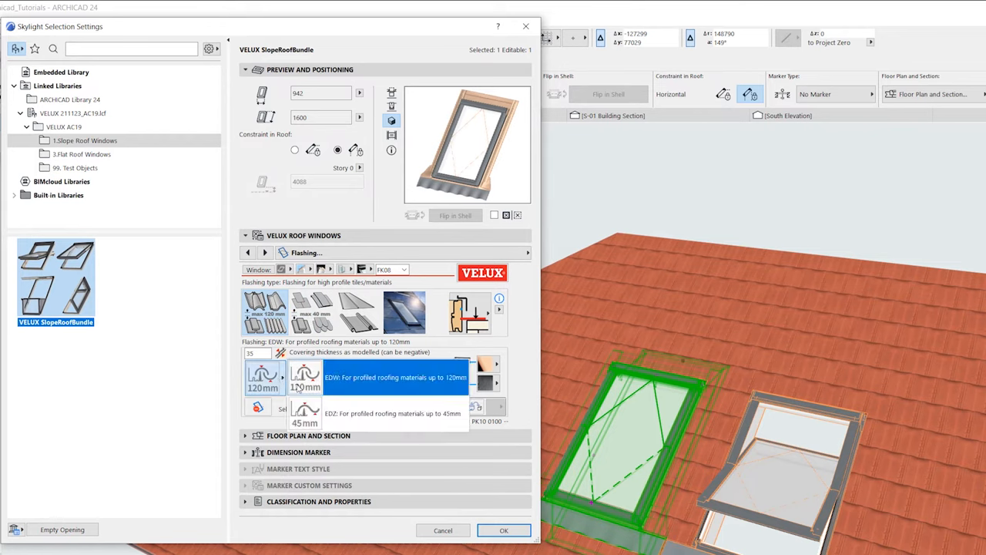
left_click(298, 385)
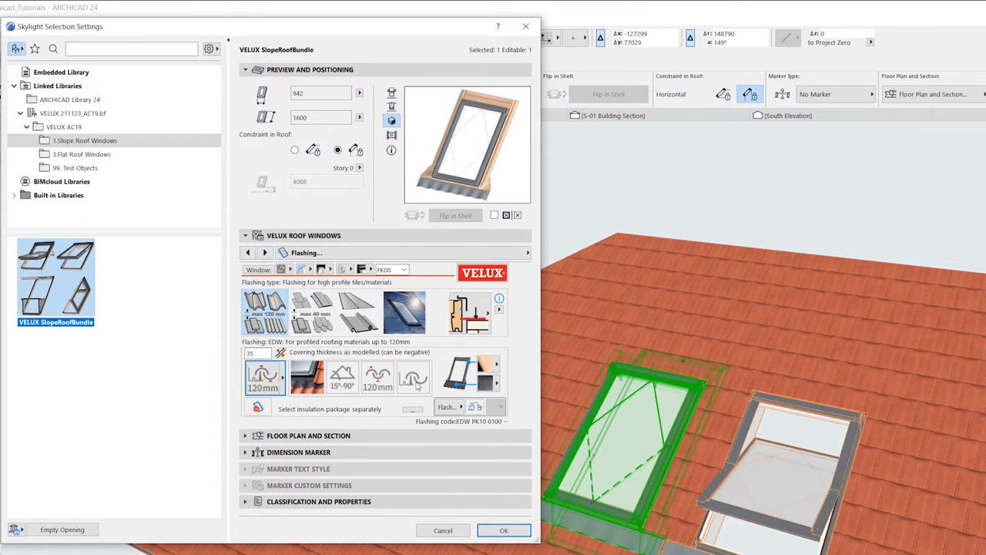
left_click(496, 365)
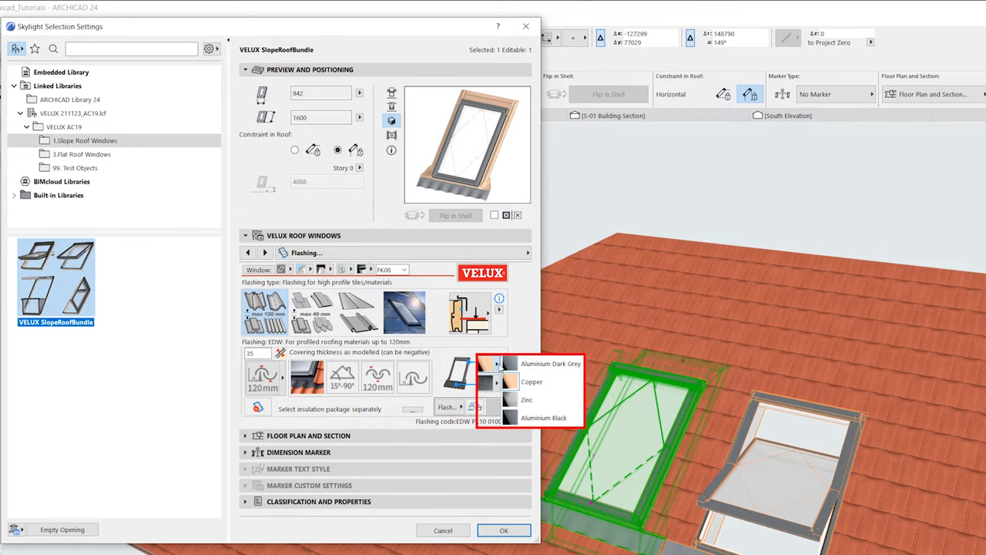
left_click(549, 363)
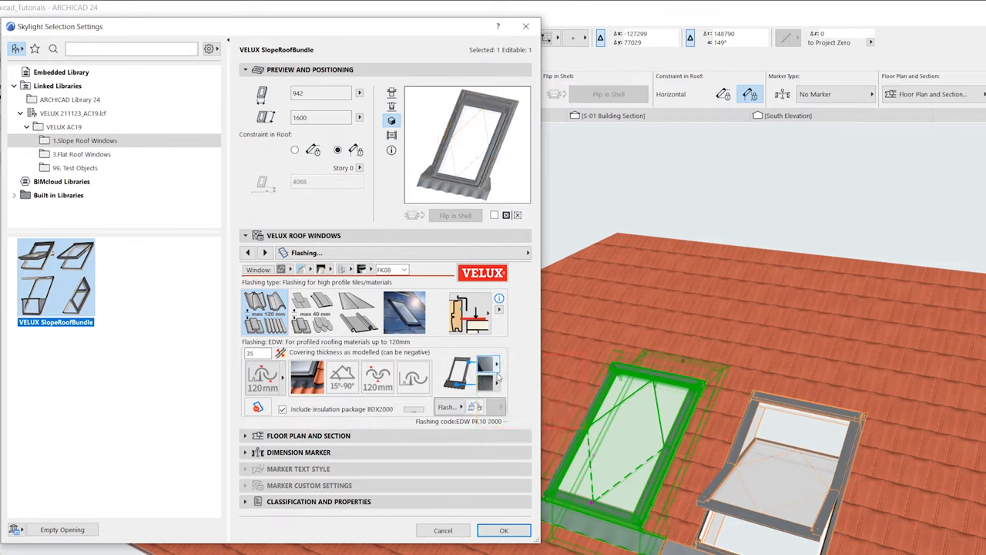
left_click(495, 382)
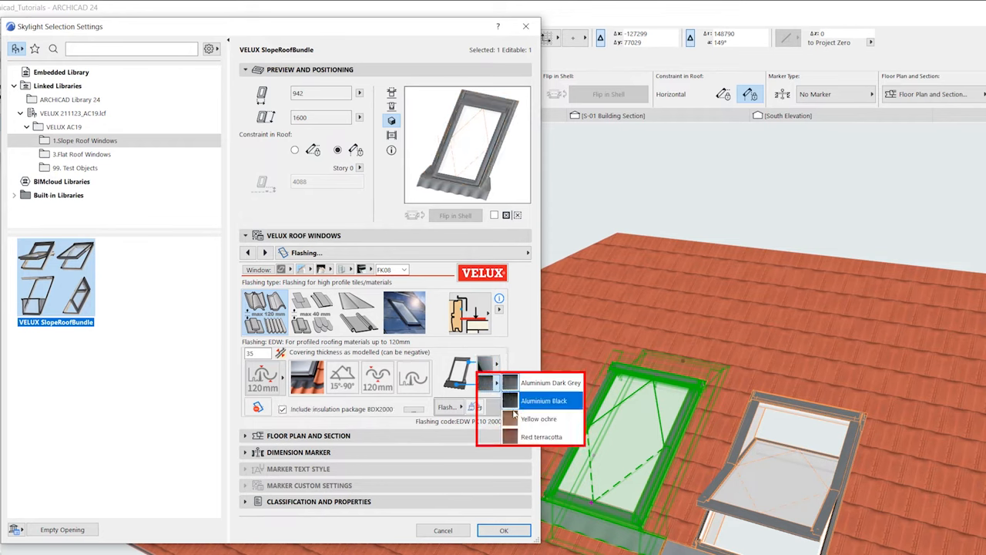
left_click(542, 437)
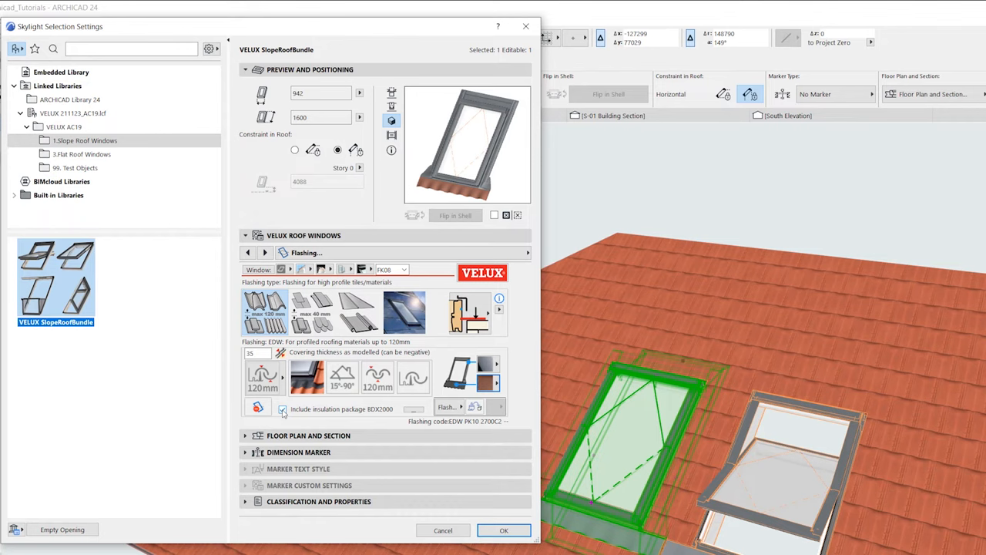
Go to the Lining settings page and list the available lining types
left_click(501, 253)
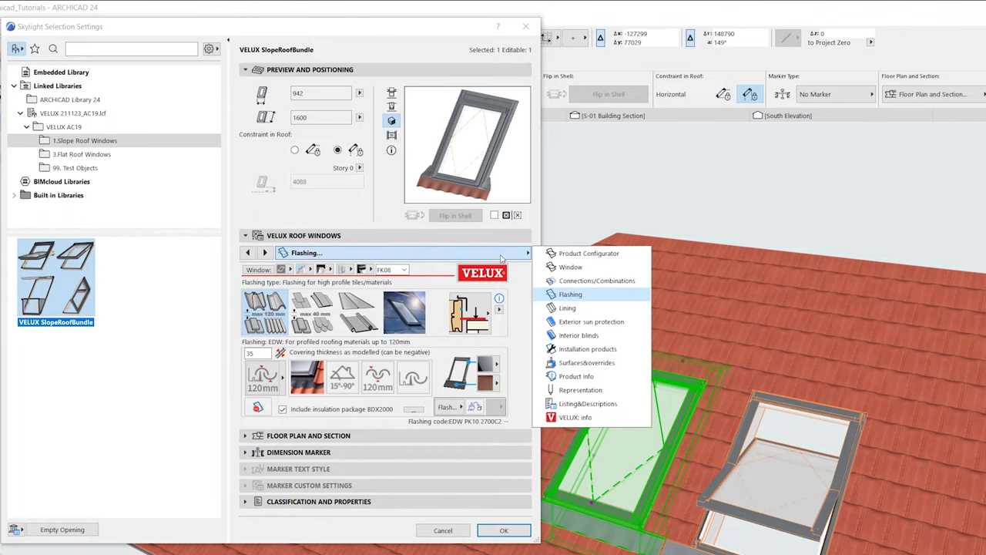
left_click(567, 307)
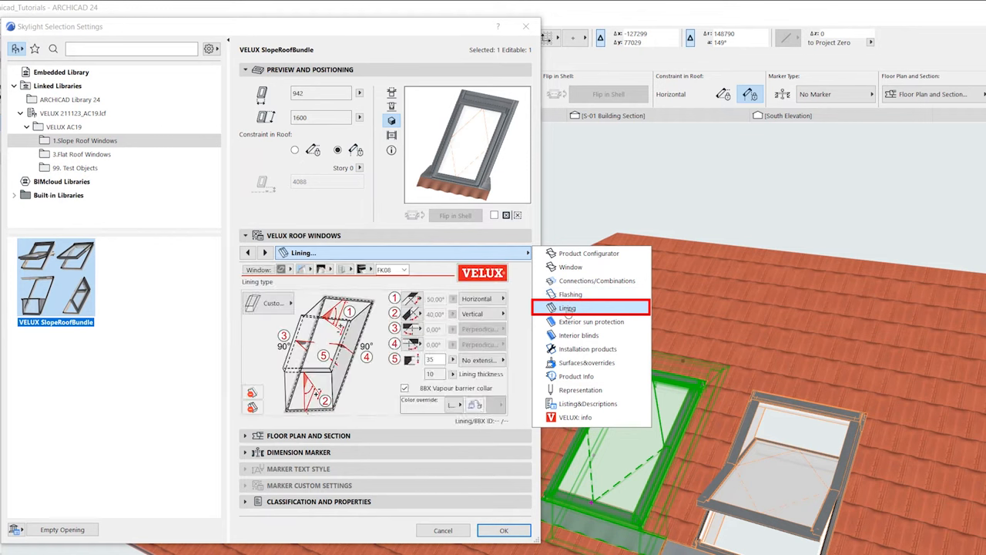
left_click(290, 303)
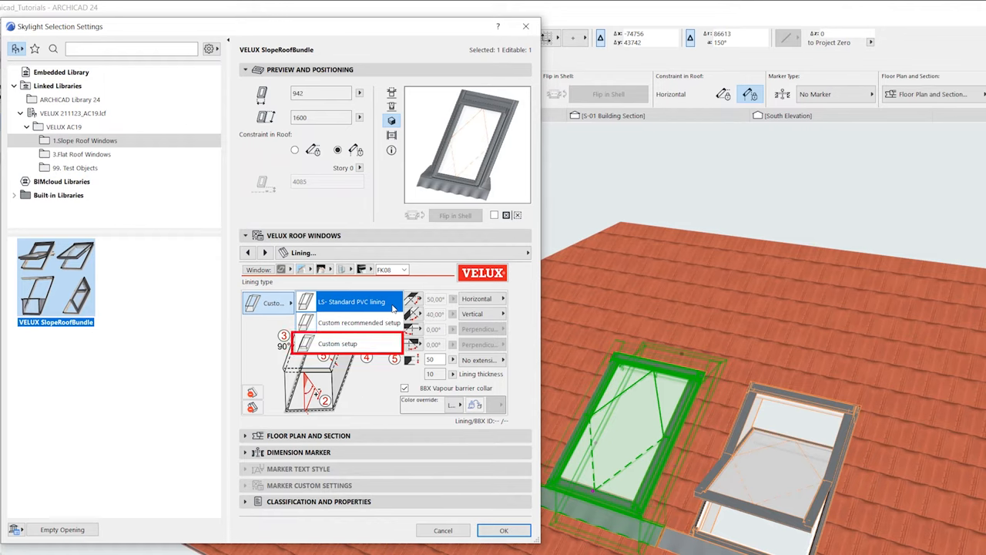
Choose the LS- Standard PVC lining, leaving the top and side orientation options unchanged
left_click(393, 307)
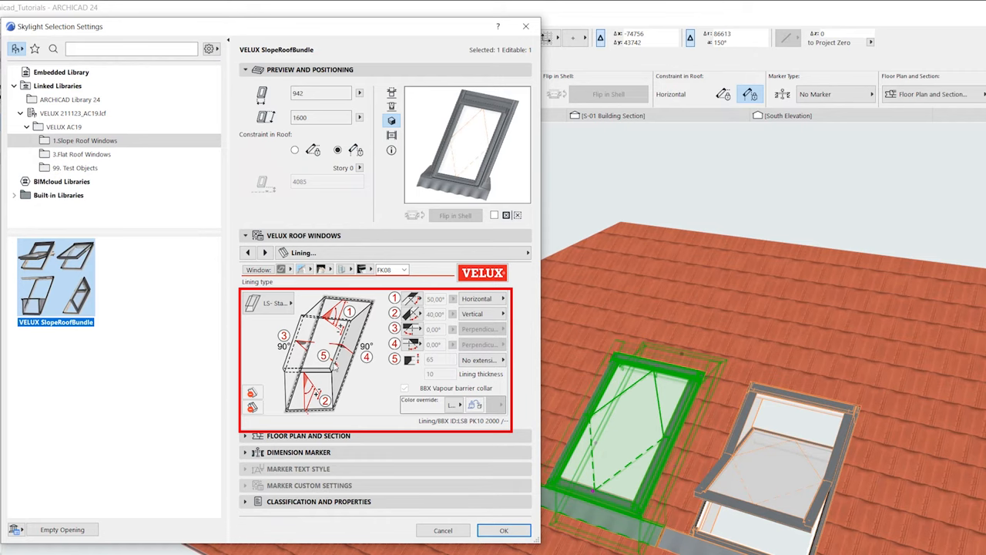
left_click(496, 301)
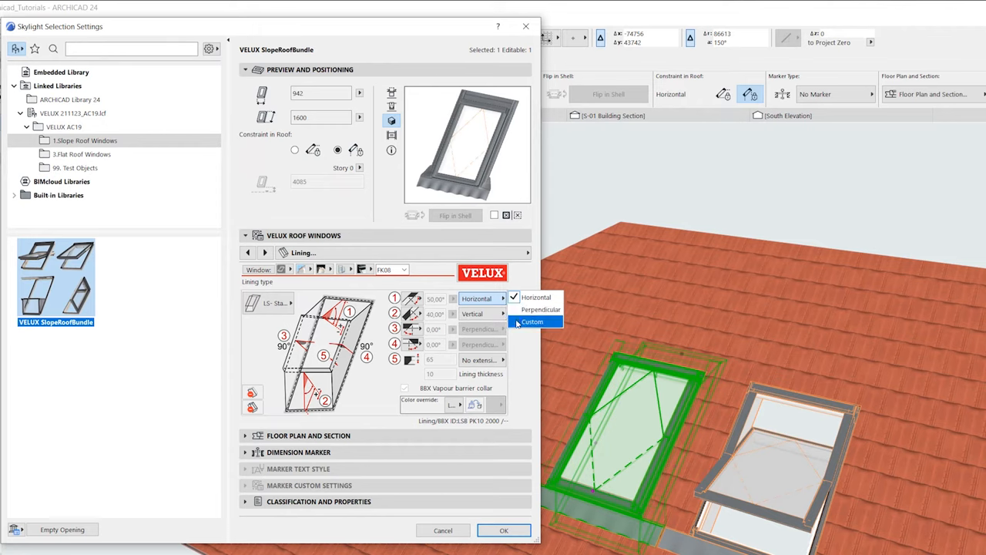
left_click(478, 316)
left_click(481, 315)
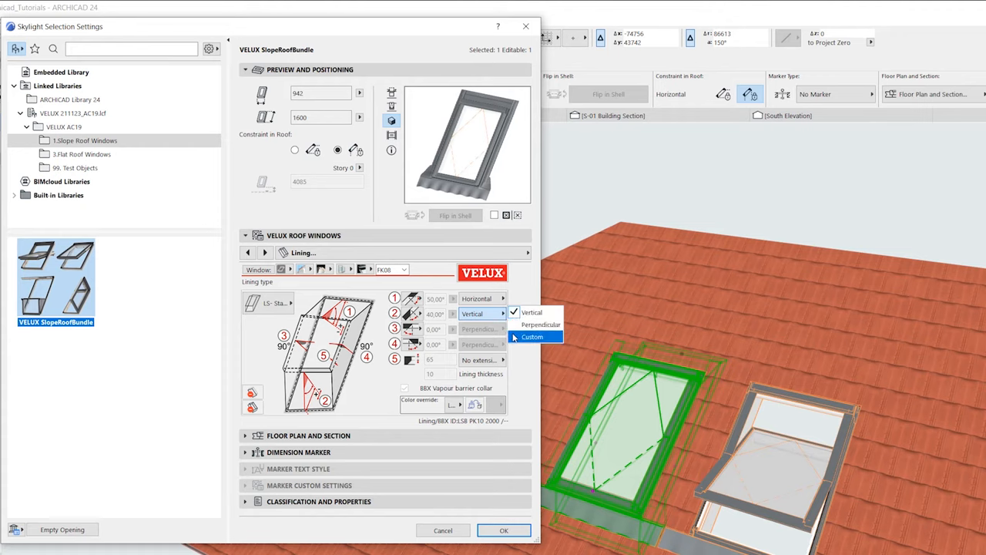
left_click(491, 315)
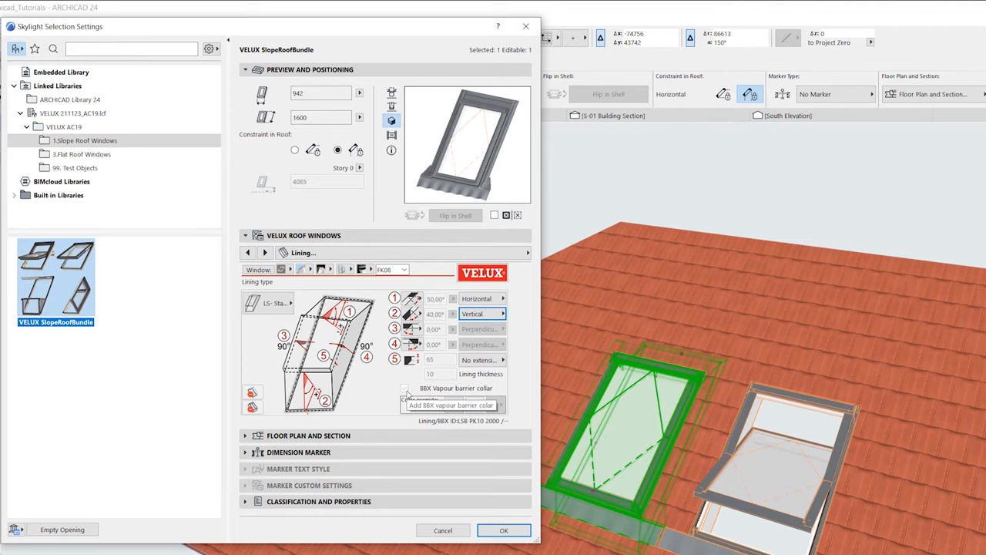
Include the BBX vapour barrier collar with the lining and return to the settings page list
left_click(406, 389)
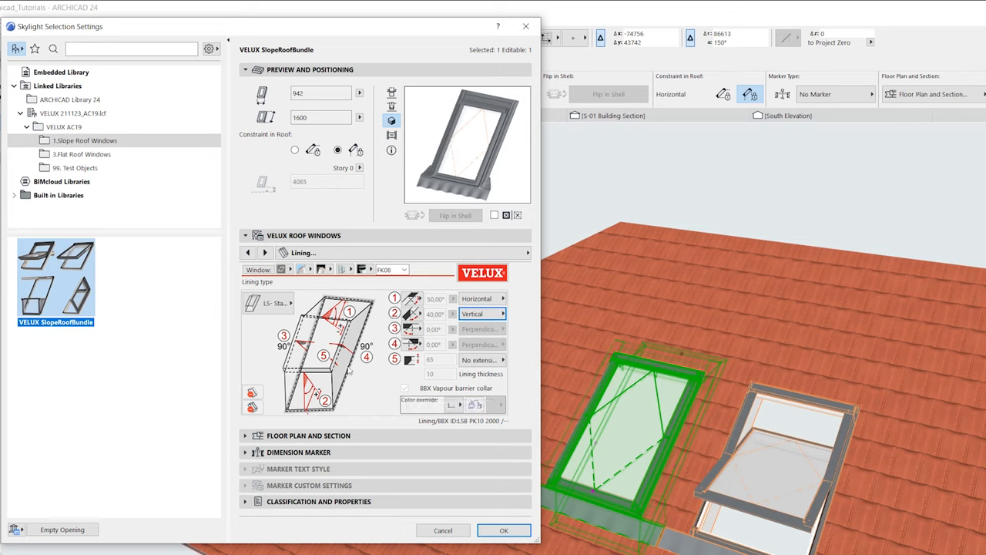
left_click(253, 391)
left_click(253, 407)
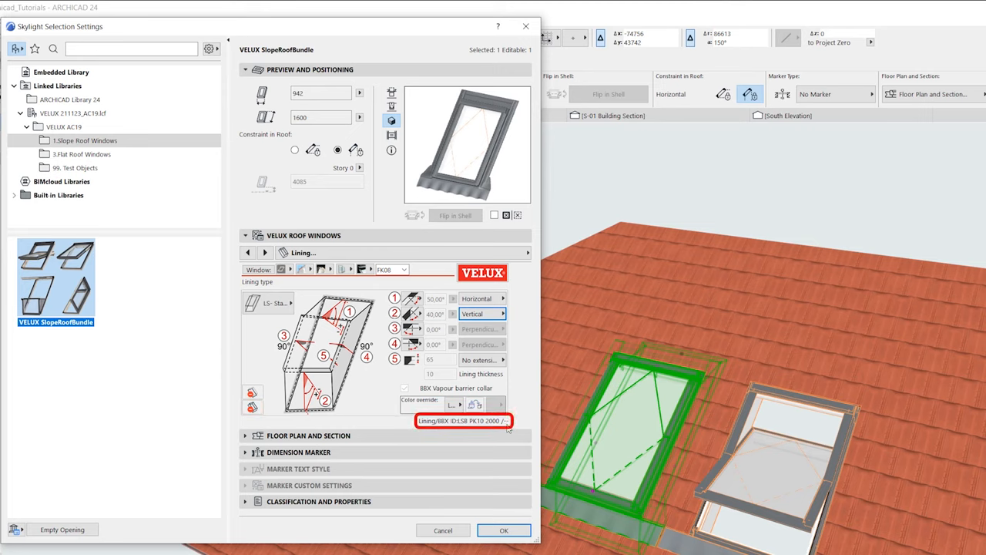
left_click(527, 252)
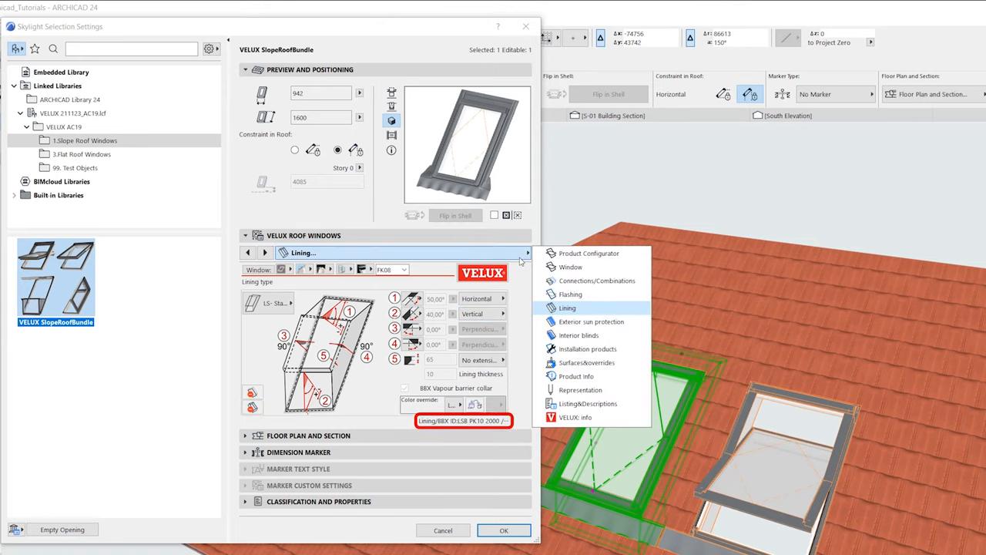
Go to the Installation products page to review the BFX, BDX and BBX collars
left_click(624, 351)
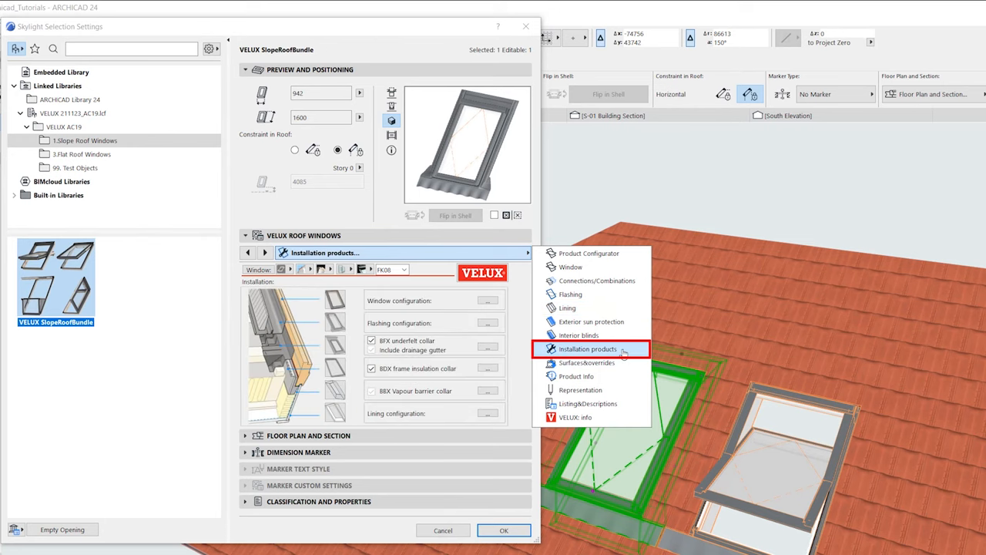
left_click(623, 351)
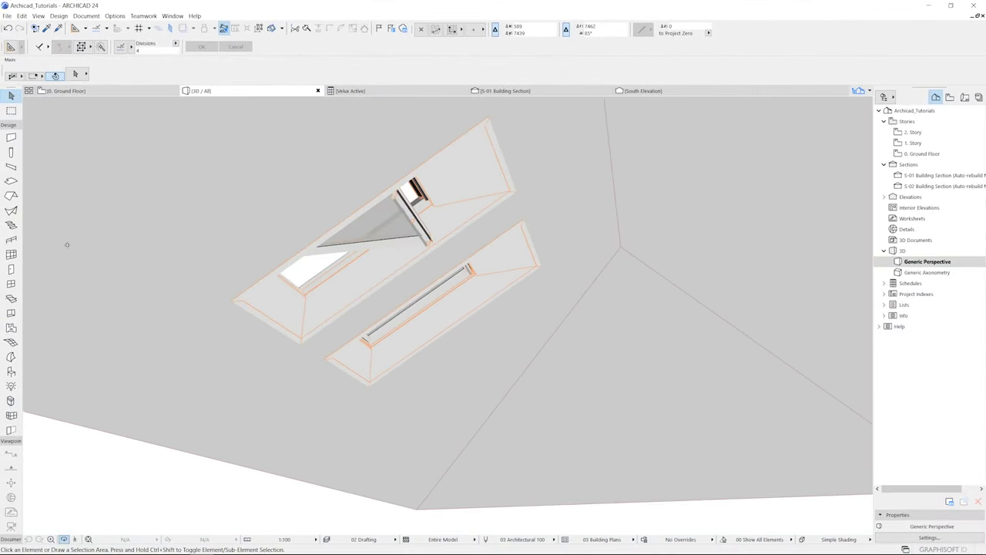
Orbit the 3D model to see both roof windows from inside beneath the roof
mouse_move(68, 245)
middle_mouse_down("shift")
mouse_move(383, 349)
mouse_move(265, 352)
mouse_move(289, 416)
middle_mouse_up("shift")
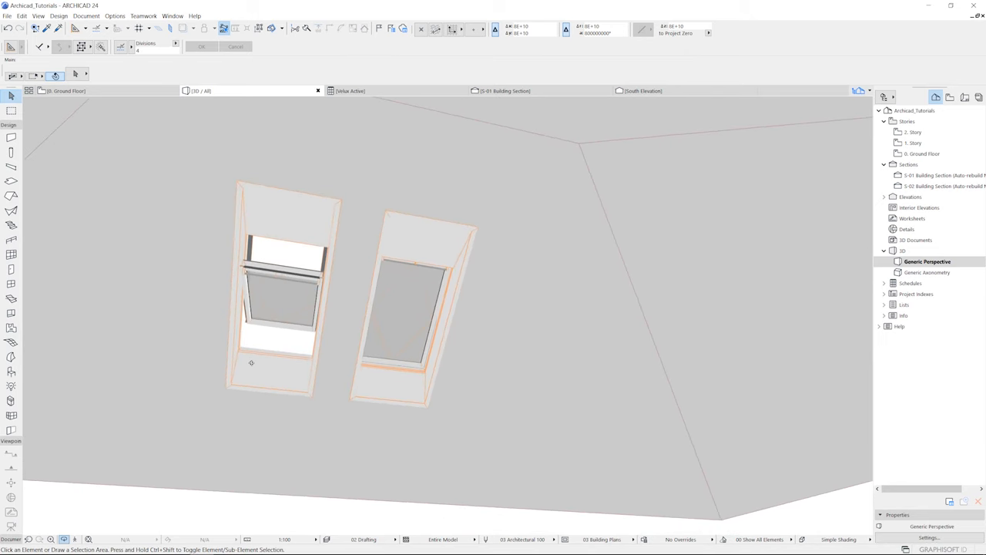